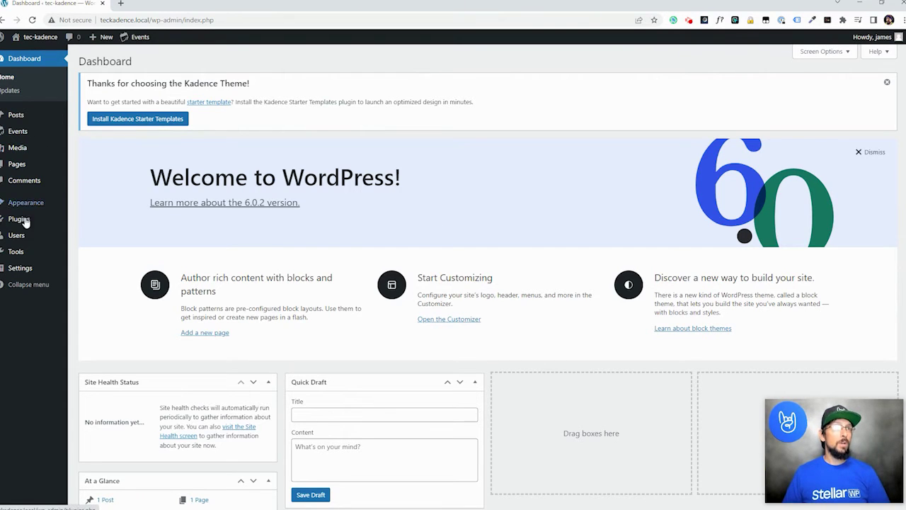
- Open Appearance > Themes and browse the themes available to add
mouse_move(37, 203)
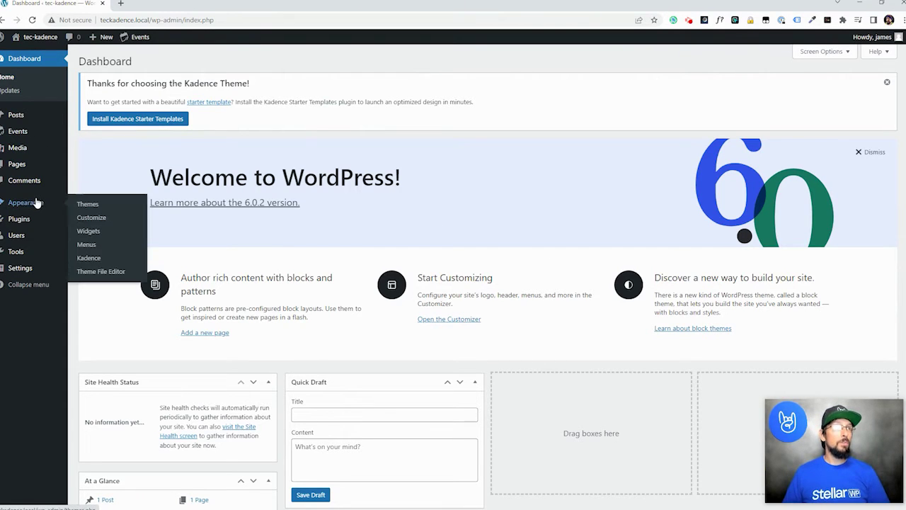
click(85, 205)
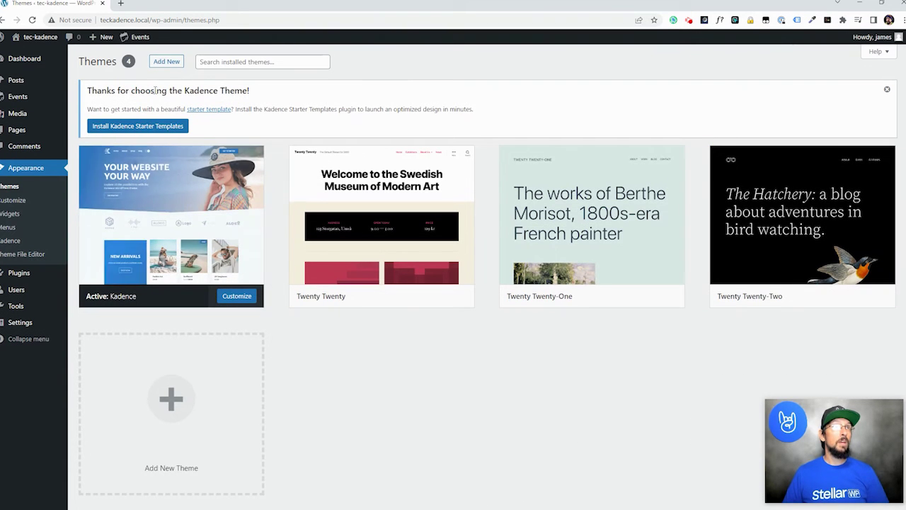
click(164, 63)
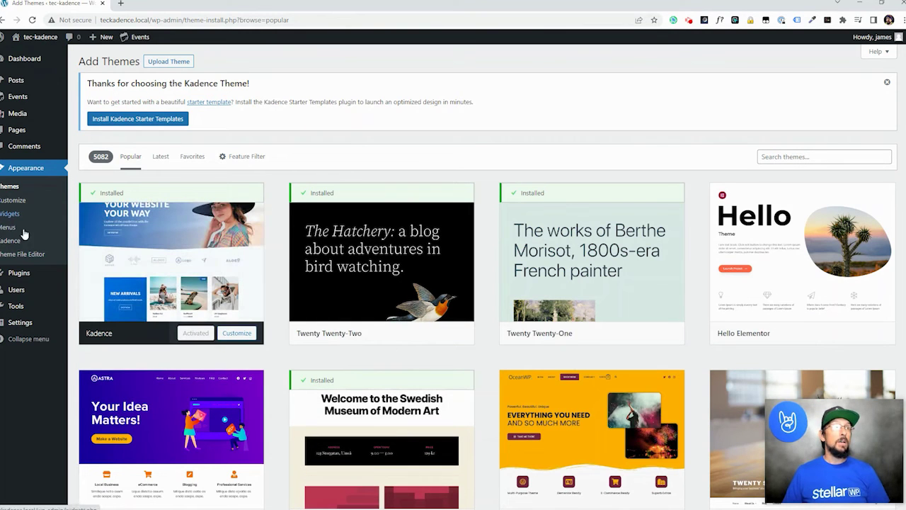
- On Plugins > Add New, search the plugin directory for 'calendar'
mouse_move(26, 276)
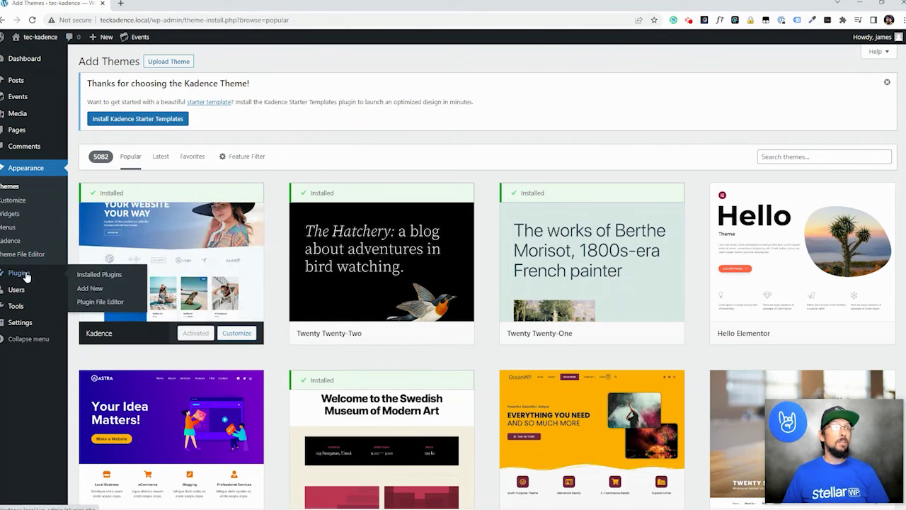
click(93, 289)
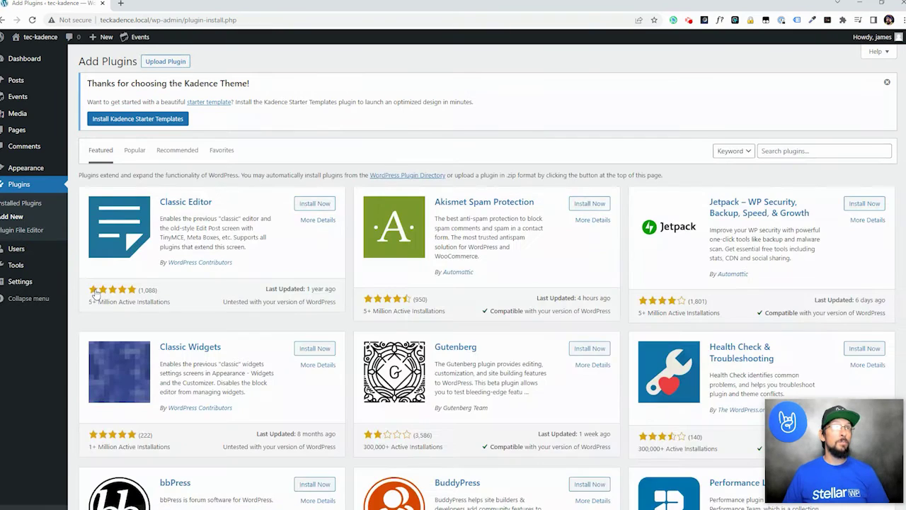
click(787, 151)
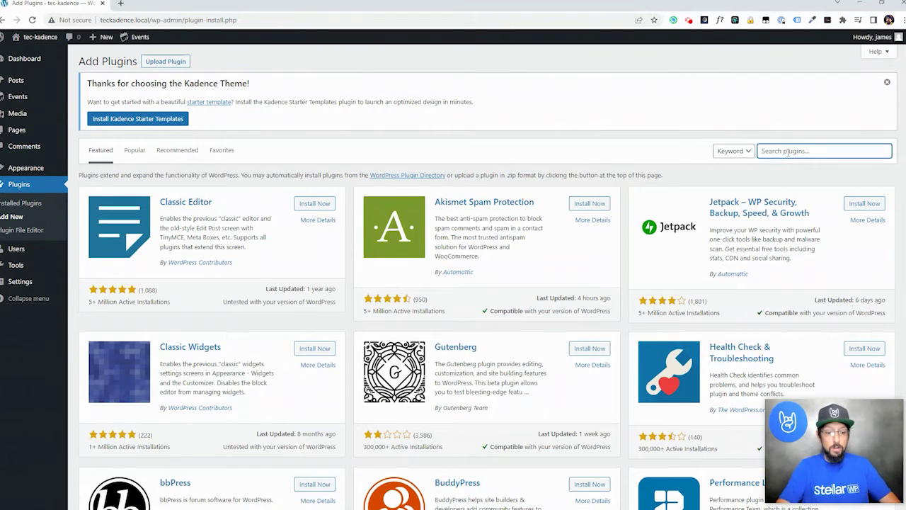
text(calendar)
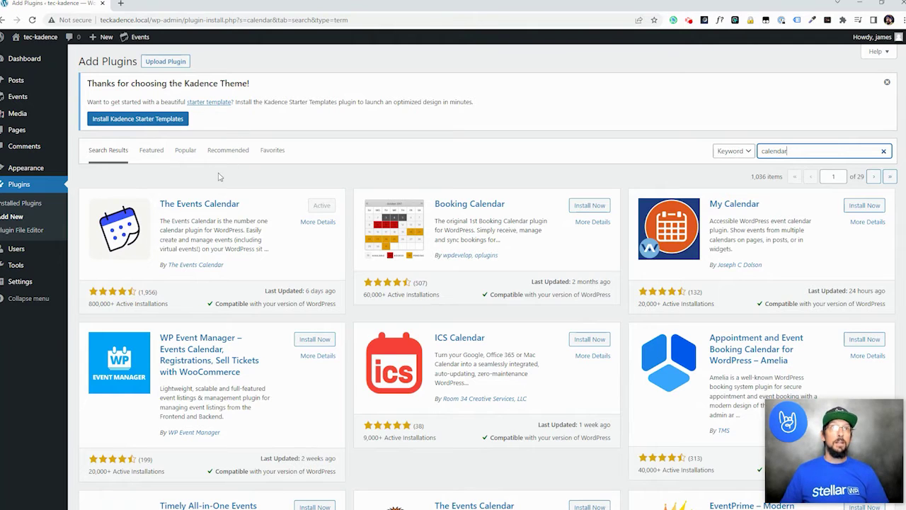
- Install the Kadence Starter Templates plugin
click(139, 120)
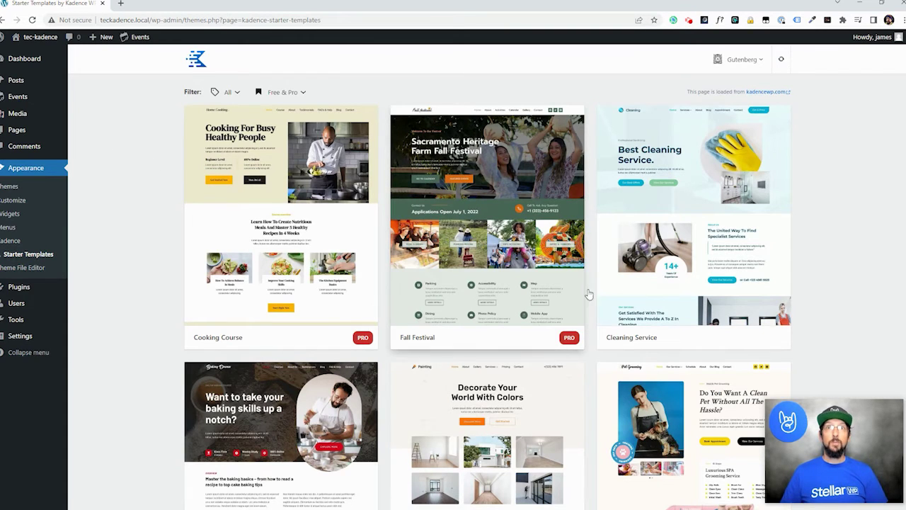
scroll(428, 288, down, 1)
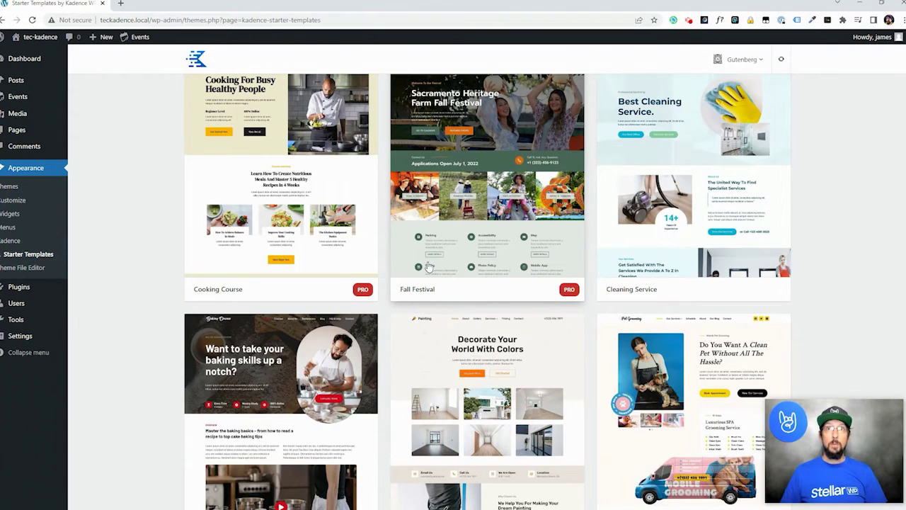
scroll(429, 266, up, 1)
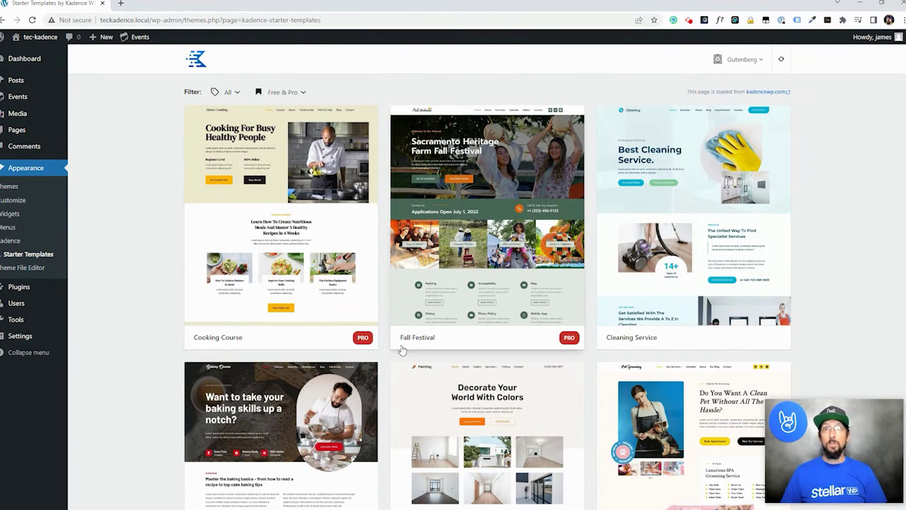
- Filter the template library to Free Only and scroll down to the Events template
click(294, 91)
click(255, 154)
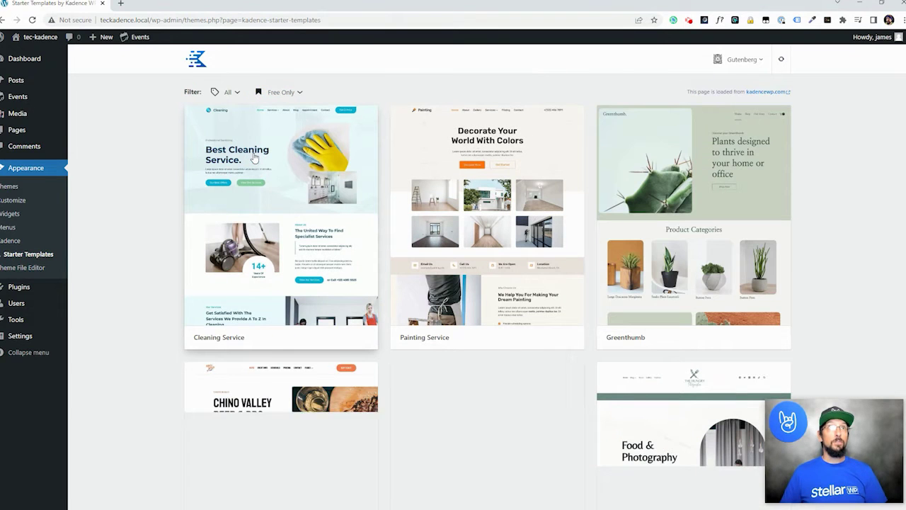
scroll(532, 298, down, 1)
scroll(531, 296, down, 4)
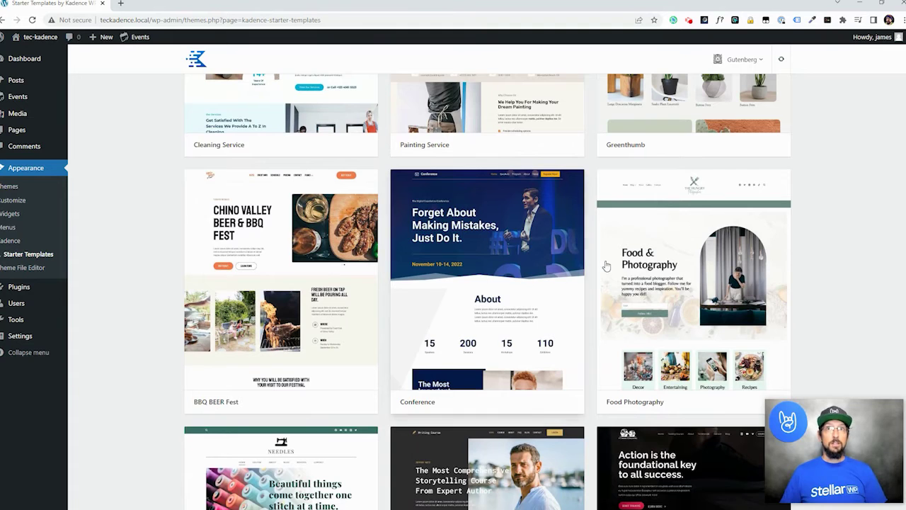
scroll(599, 263, down, 4)
scroll(593, 263, down, 8)
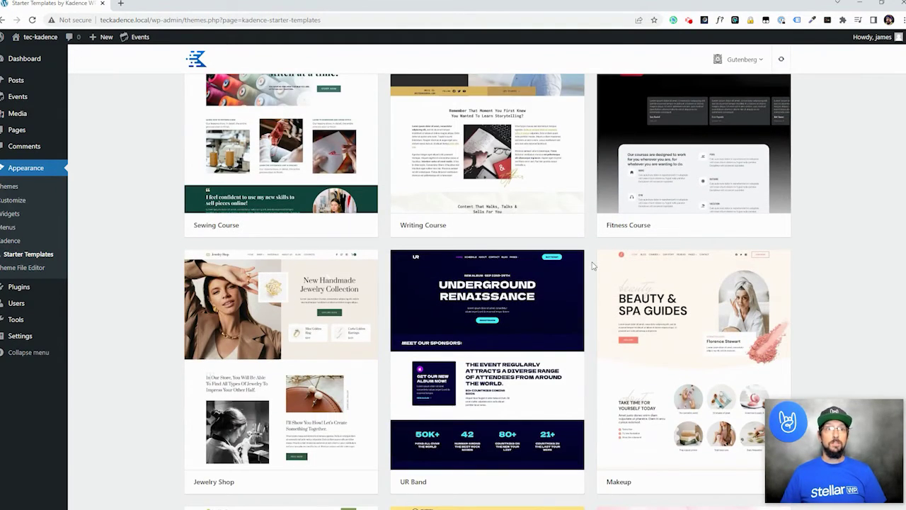
scroll(593, 265, down, 9)
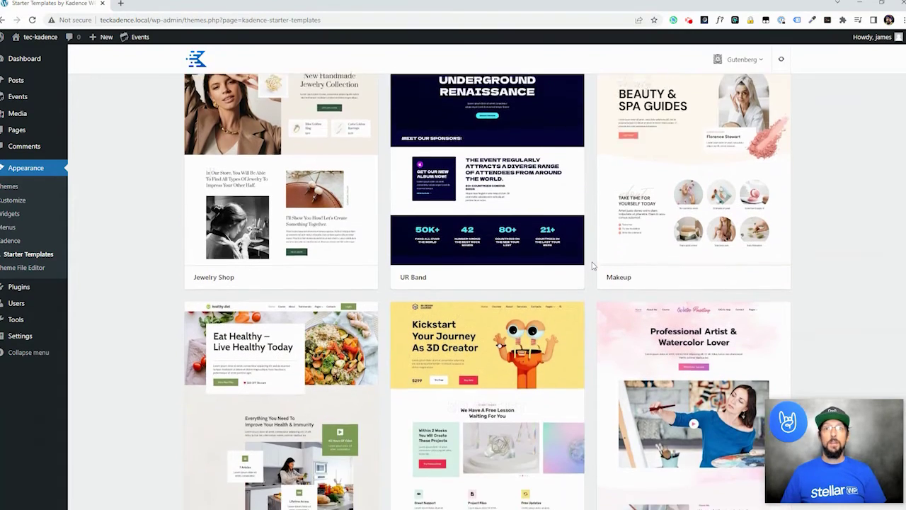
scroll(593, 265, down, 14)
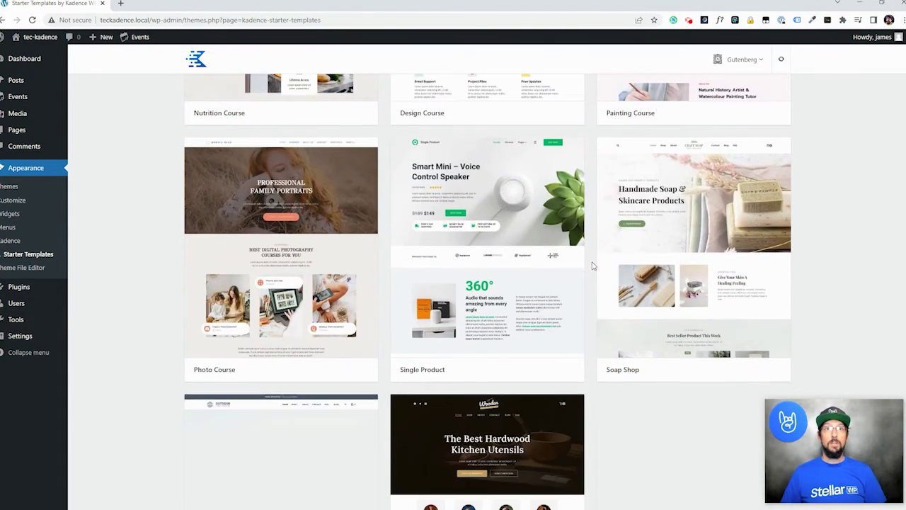
scroll(593, 266, down, 12)
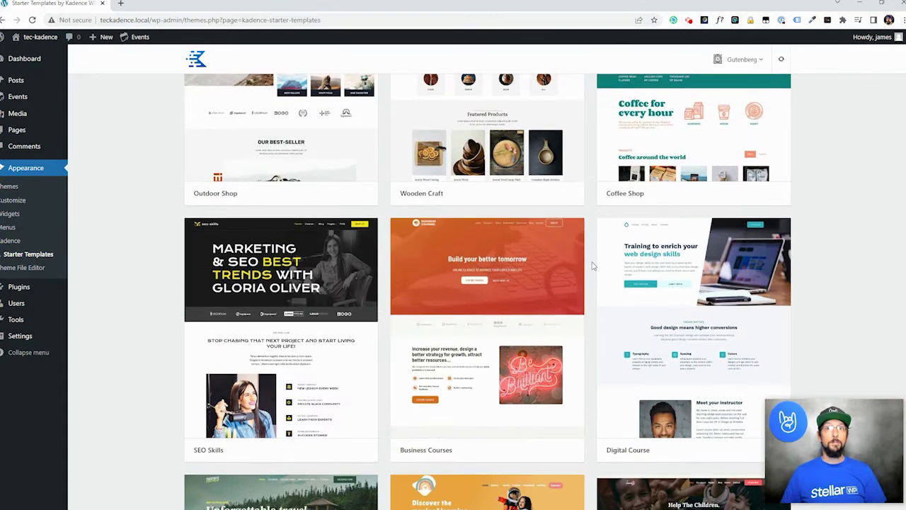
scroll(593, 265, down, 10)
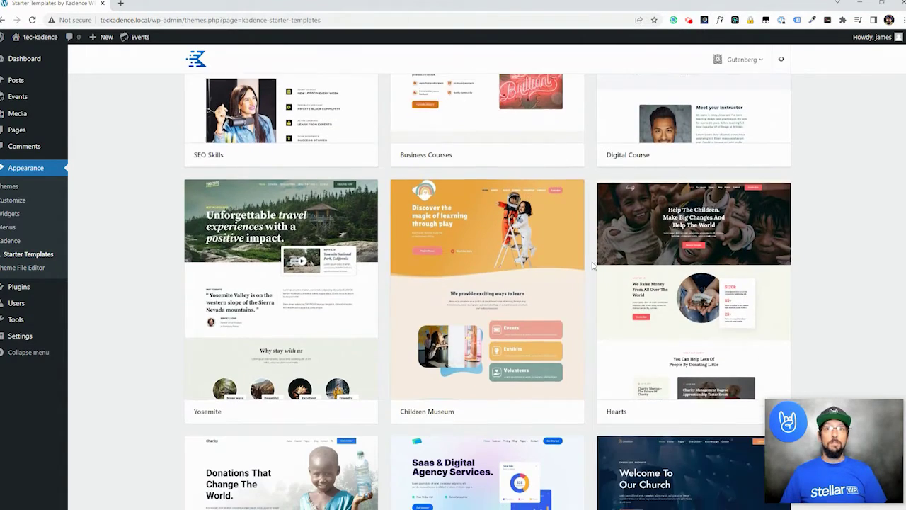
scroll(594, 266, down, 7)
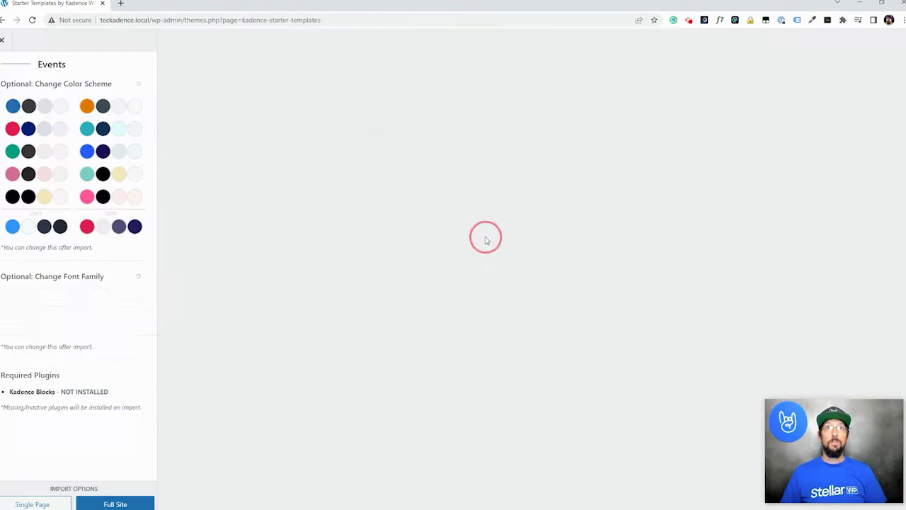
- Open the Events template, review its colour and font options, and choose a Full Site import
click(484, 241)
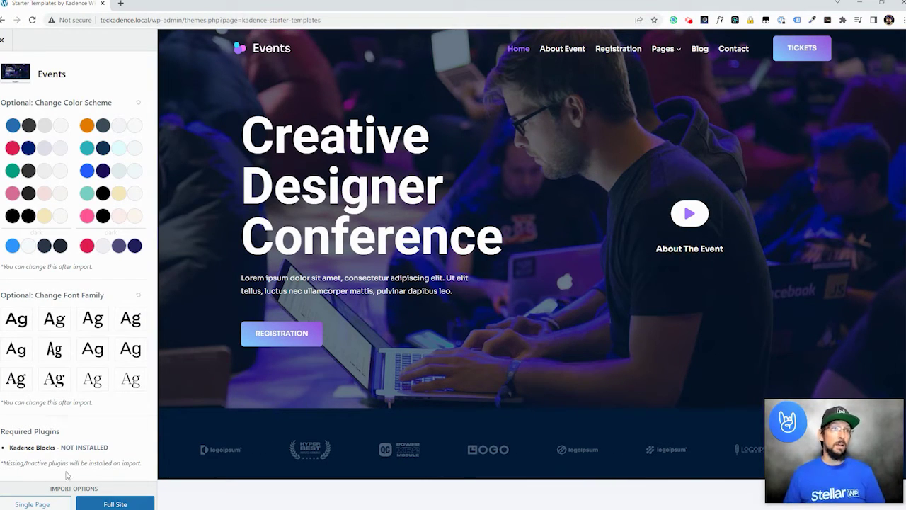
click(112, 503)
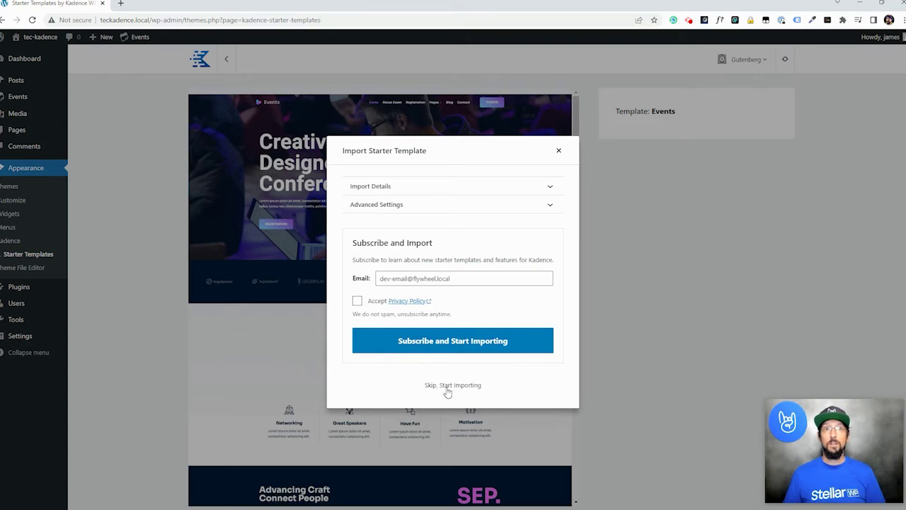
- Skip subscribing and start importing the Events template until 'Import complete!' appears
click(446, 385)
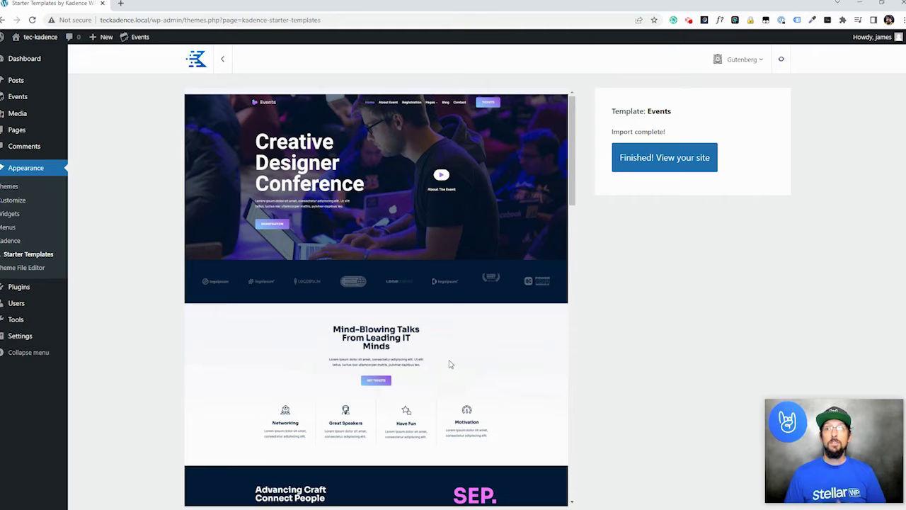
click(668, 160)
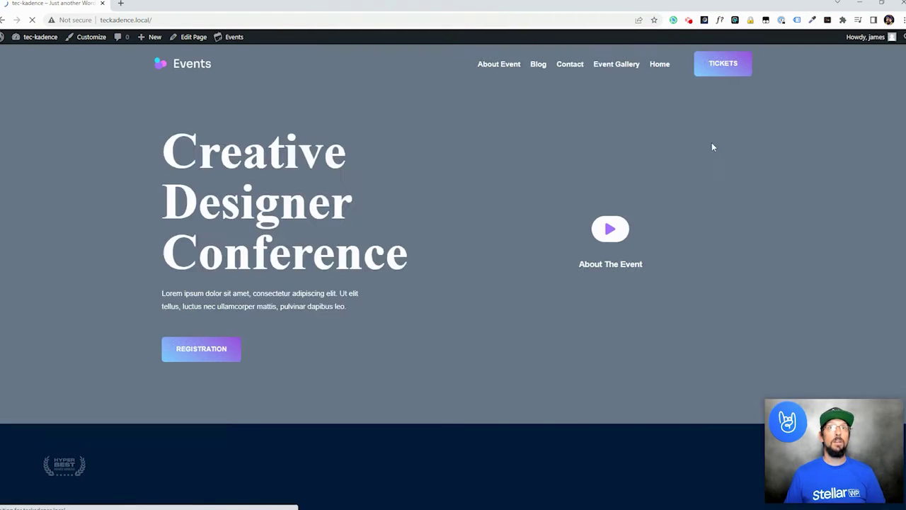
scroll(421, 235, down, 4)
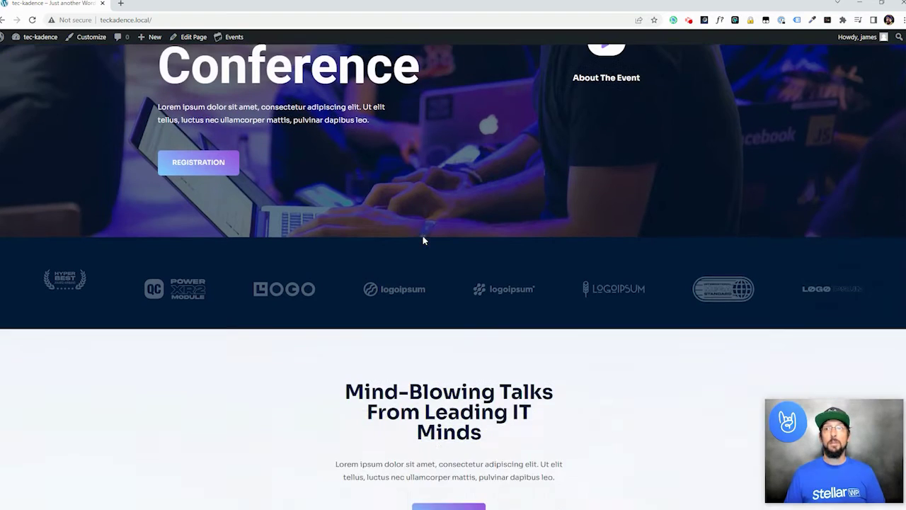
scroll(385, 255, down, 3)
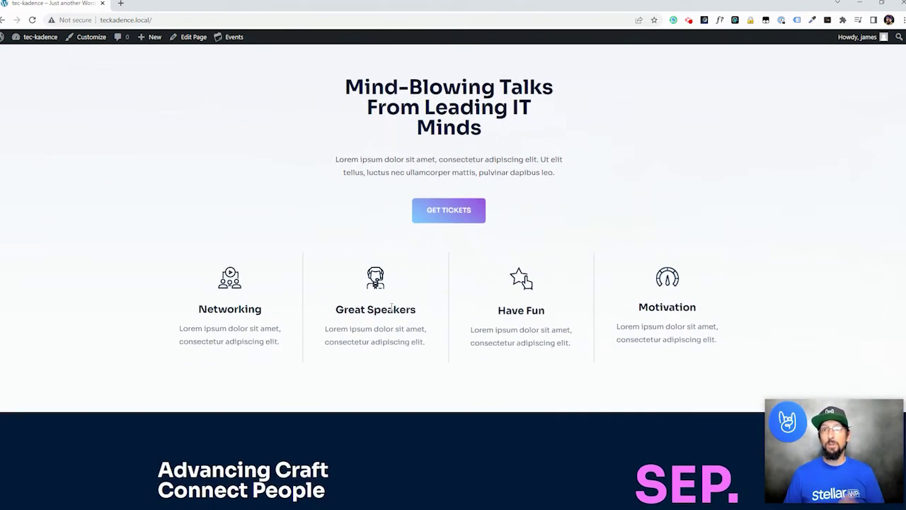
scroll(348, 383, down, 5)
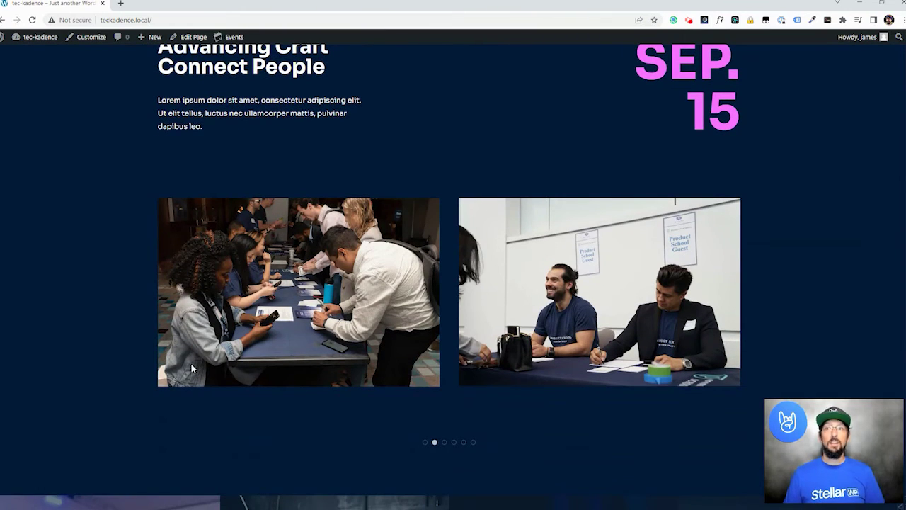
scroll(191, 364, up, 4)
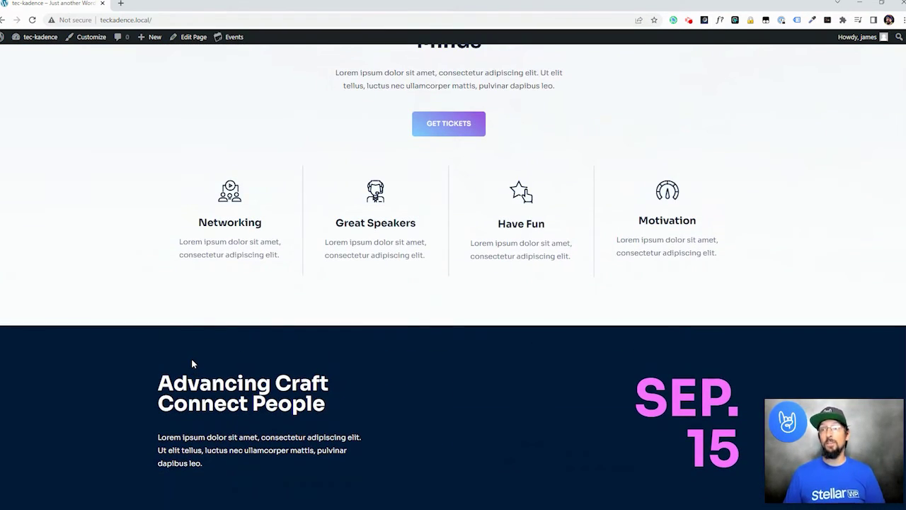
scroll(192, 361, up, 4)
scroll(239, 396, up, 2)
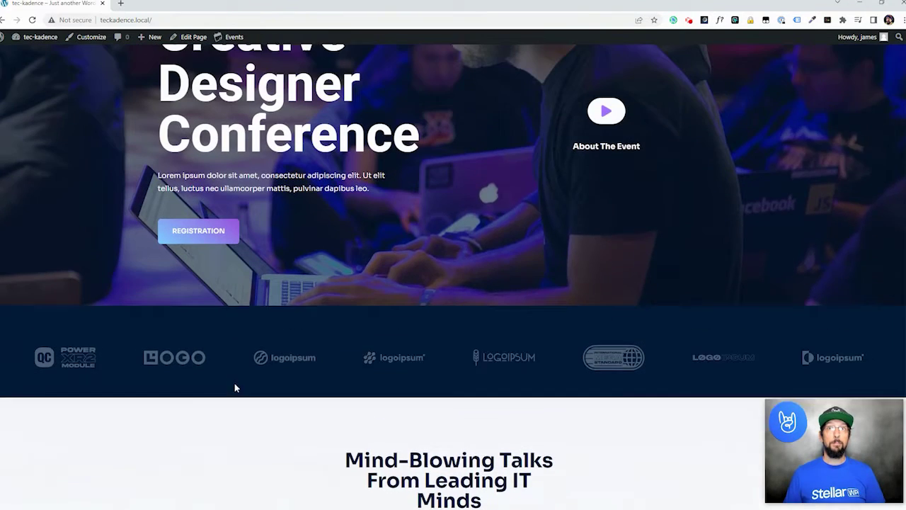
scroll(200, 369, up, 2)
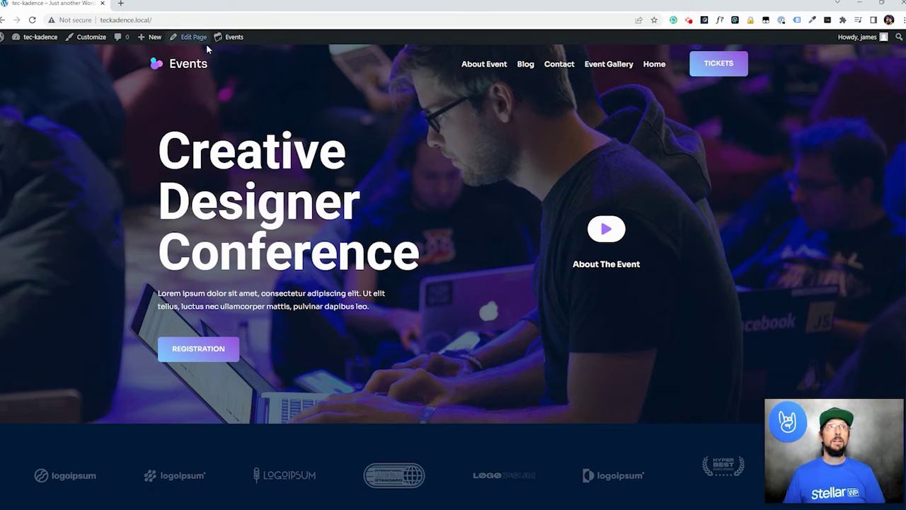
- View the site's empty Events page, then return to the admin Dashboard
click(217, 85)
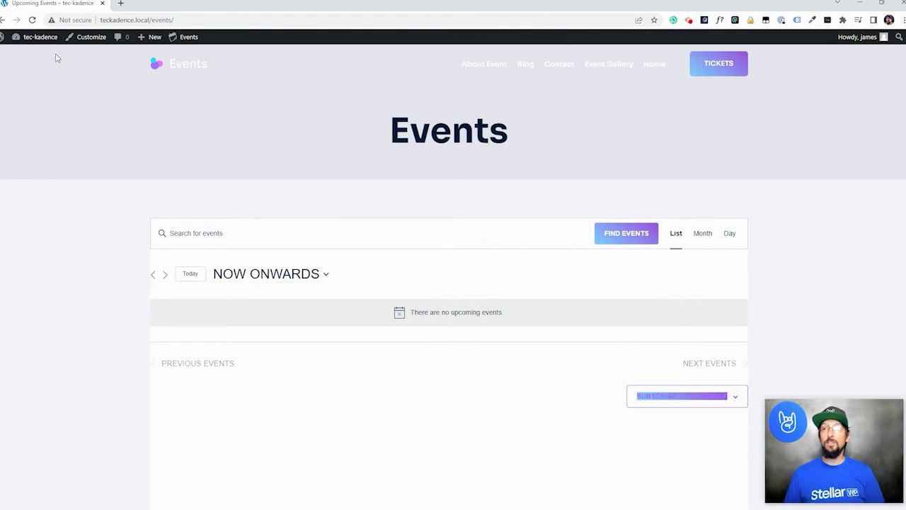
mouse_move(183, 37)
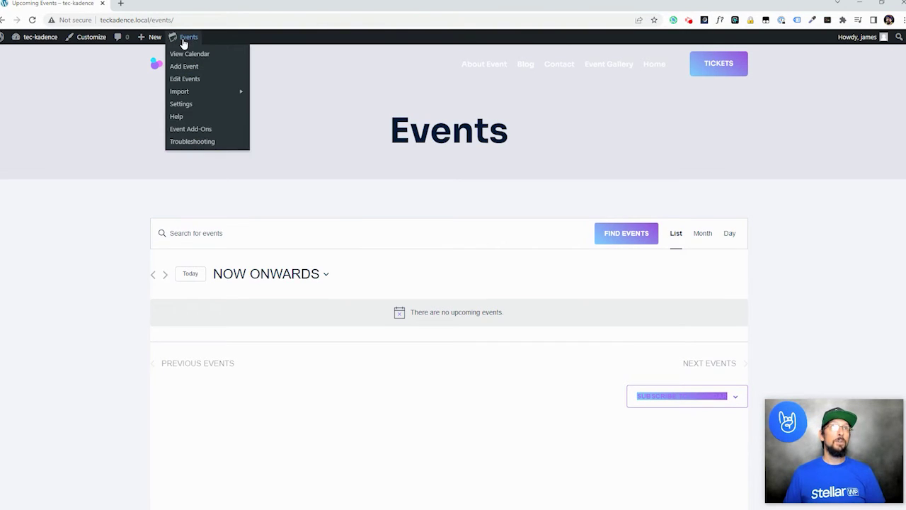
mouse_move(152, 37)
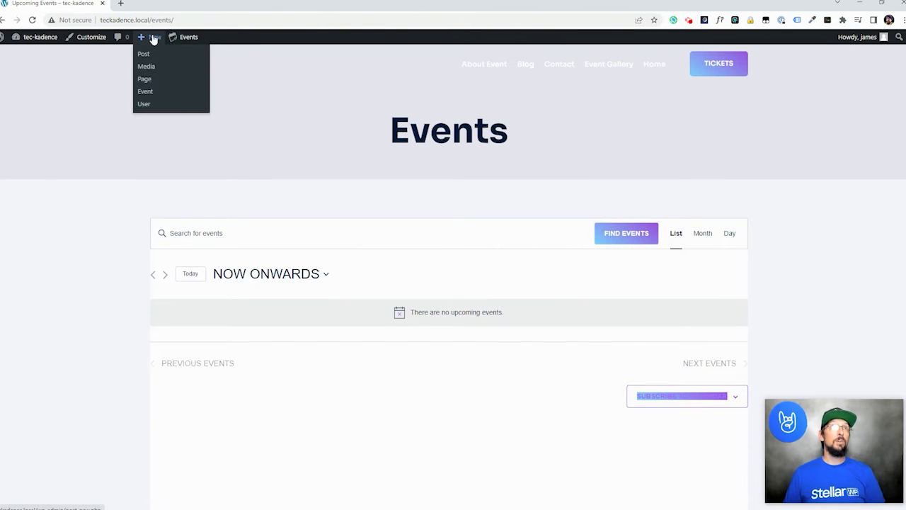
click(39, 37)
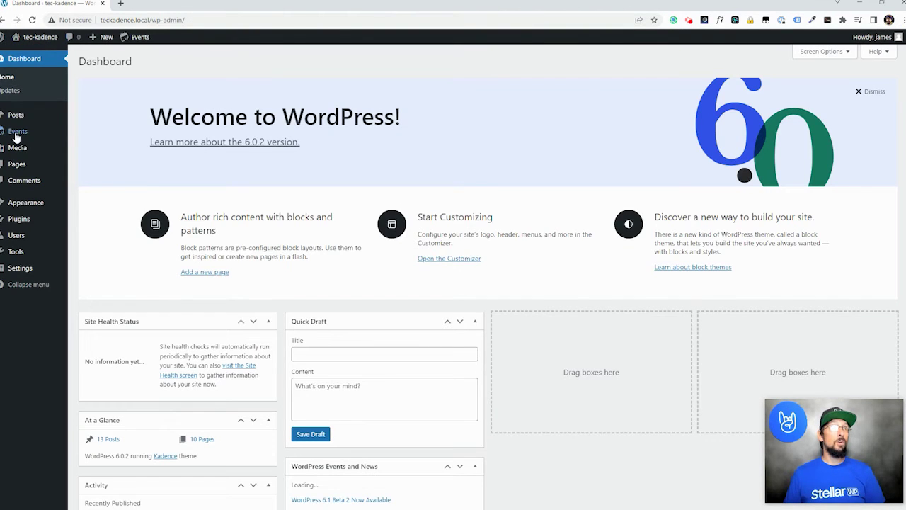
- Create a new event titled 'Some Event' dated September 29
mouse_move(16, 134)
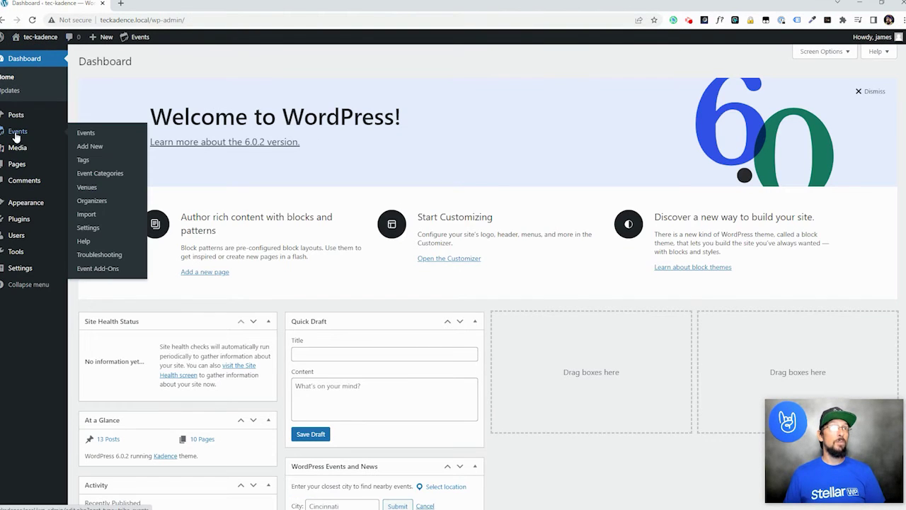
click(87, 147)
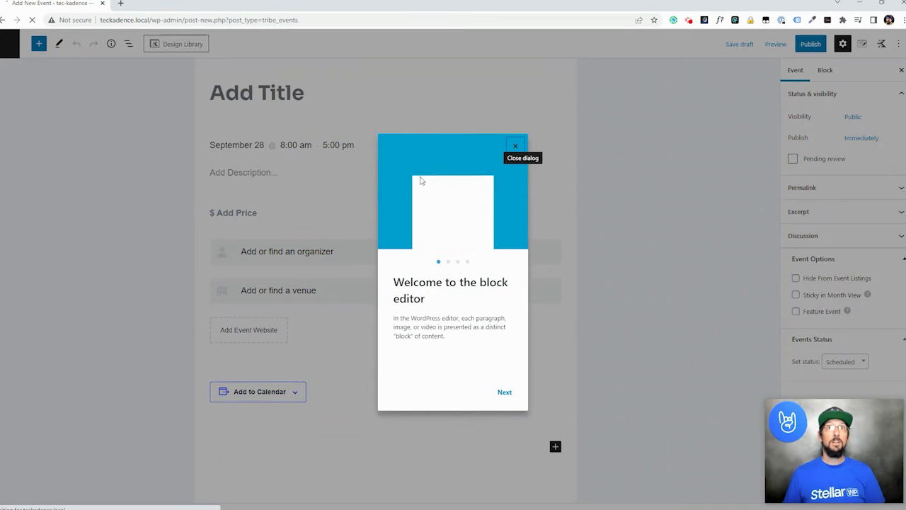
click(514, 147)
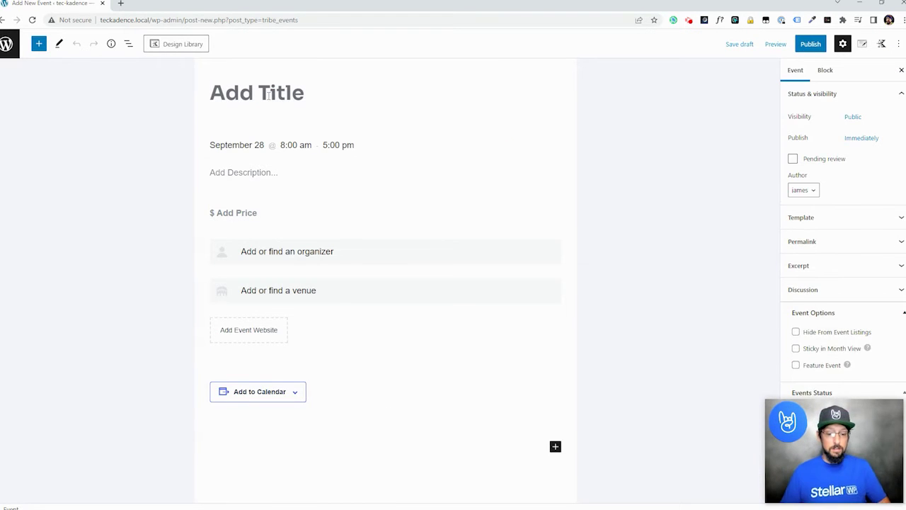
text(Some Event)
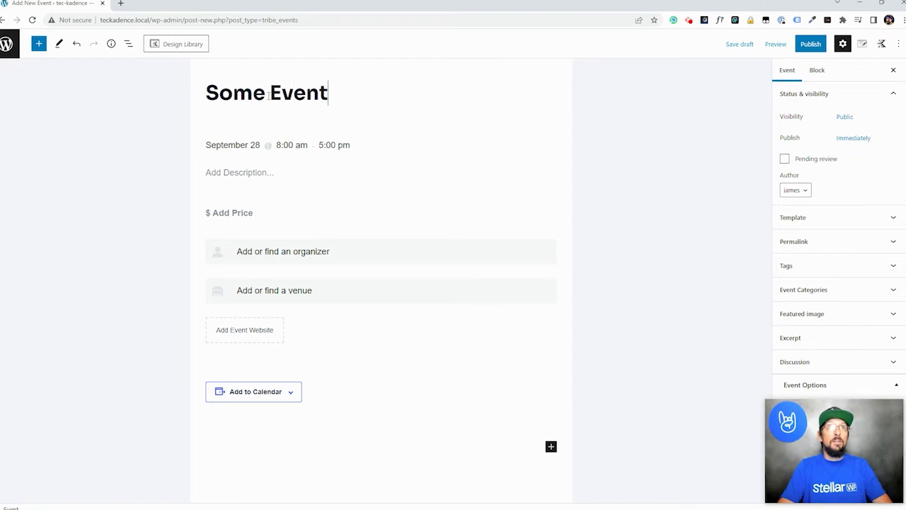
click(235, 147)
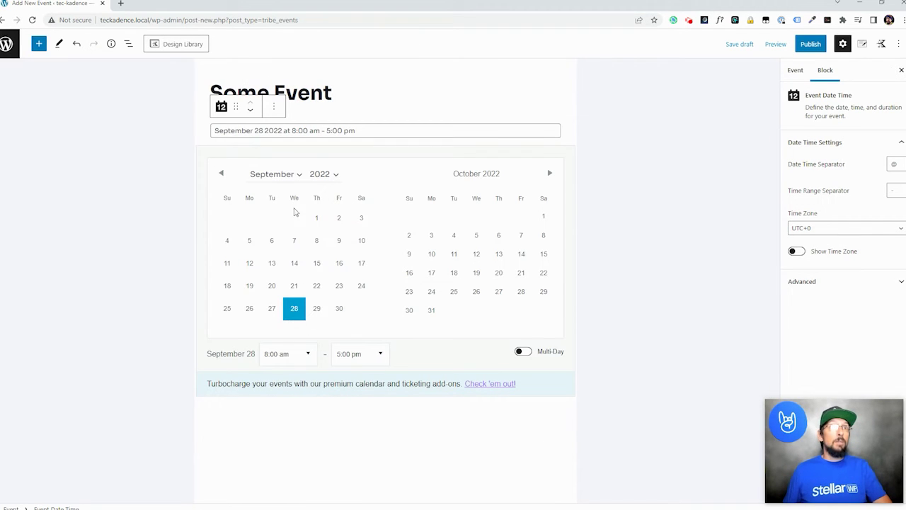
click(317, 311)
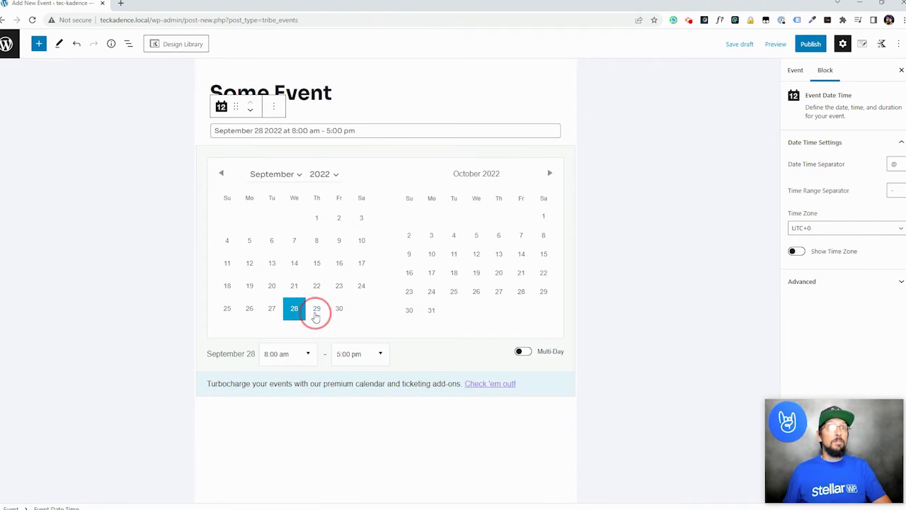
click(657, 144)
- Set the event time to 4:00–6:30 pm and describe it 'Come to our event and do stuff!'
click(285, 144)
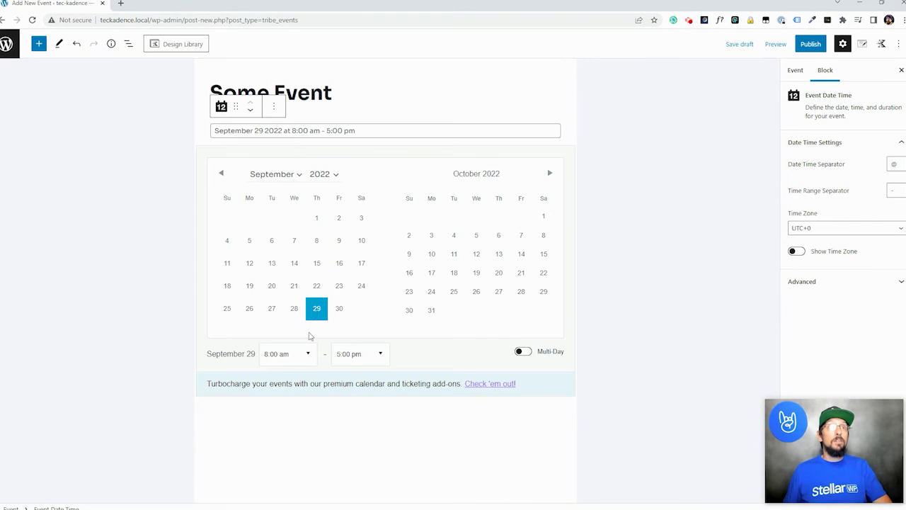
click(307, 353)
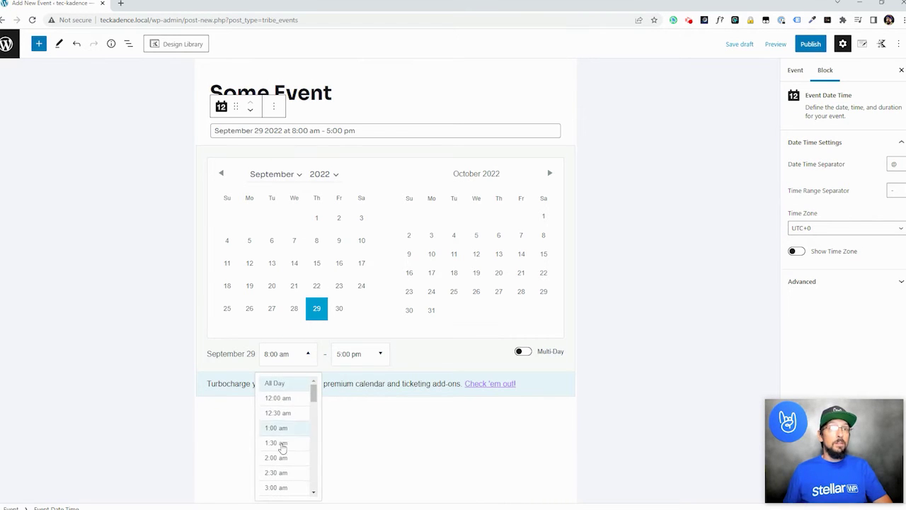
scroll(283, 447, down, 5)
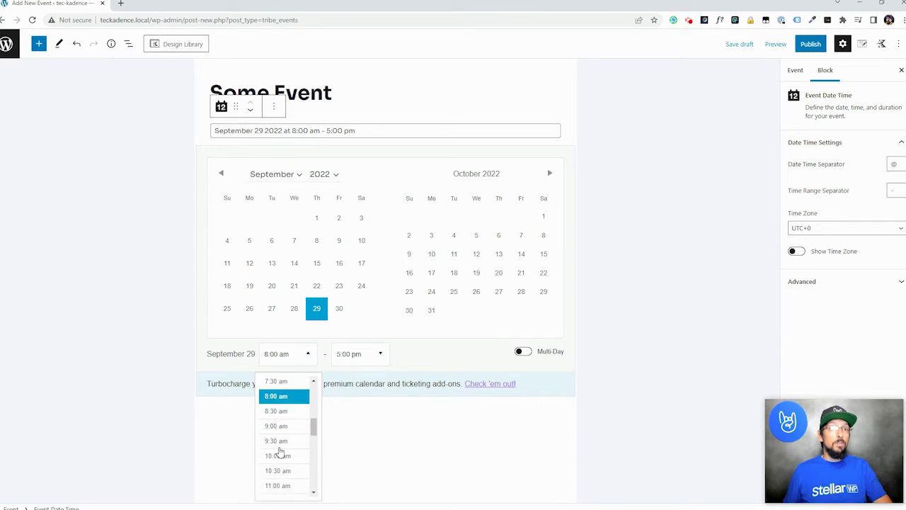
scroll(280, 453, down, 3)
click(276, 446)
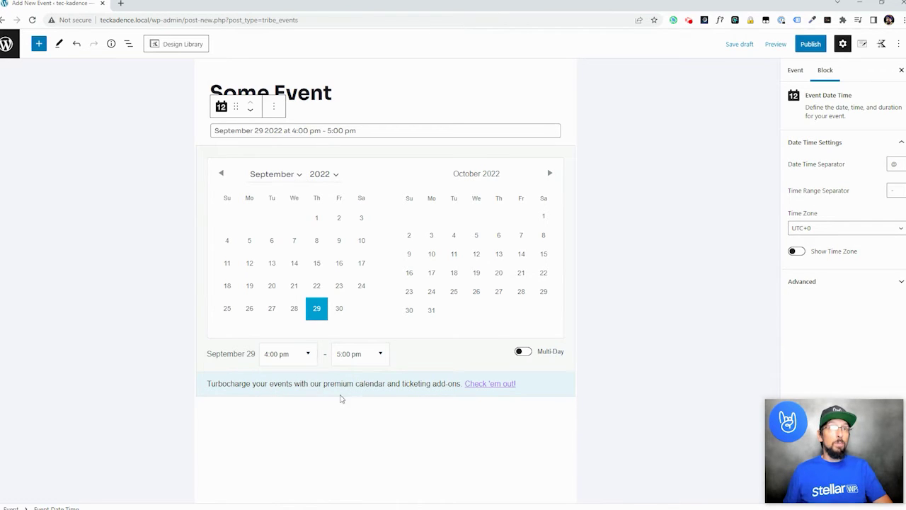
click(383, 354)
scroll(368, 439, down, 7)
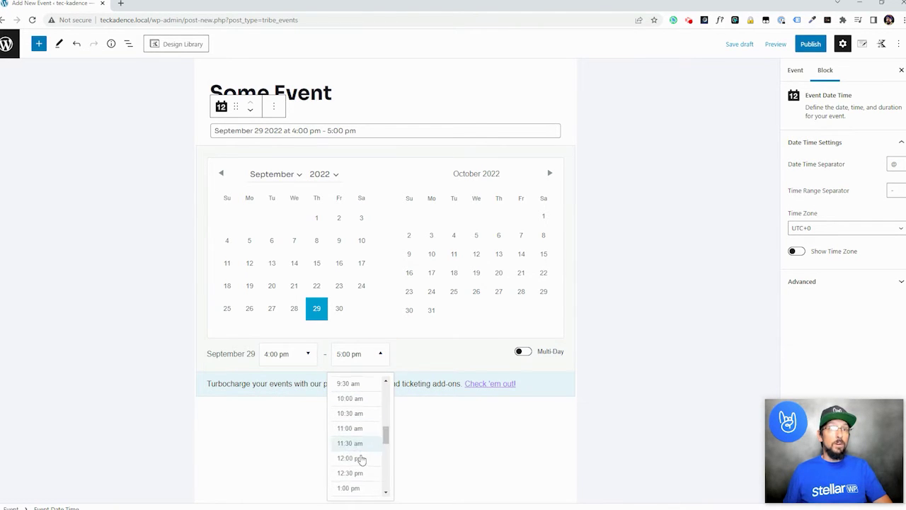
scroll(358, 453, down, 3)
click(354, 419)
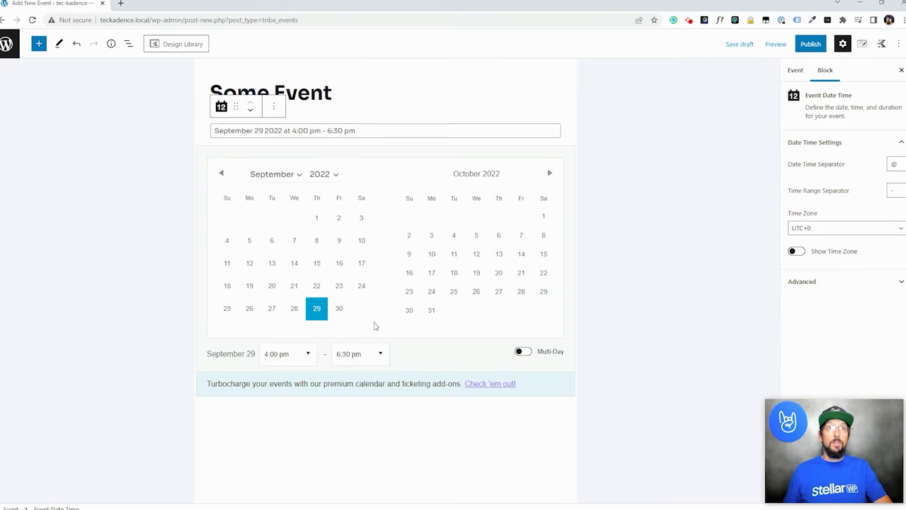
click(664, 258)
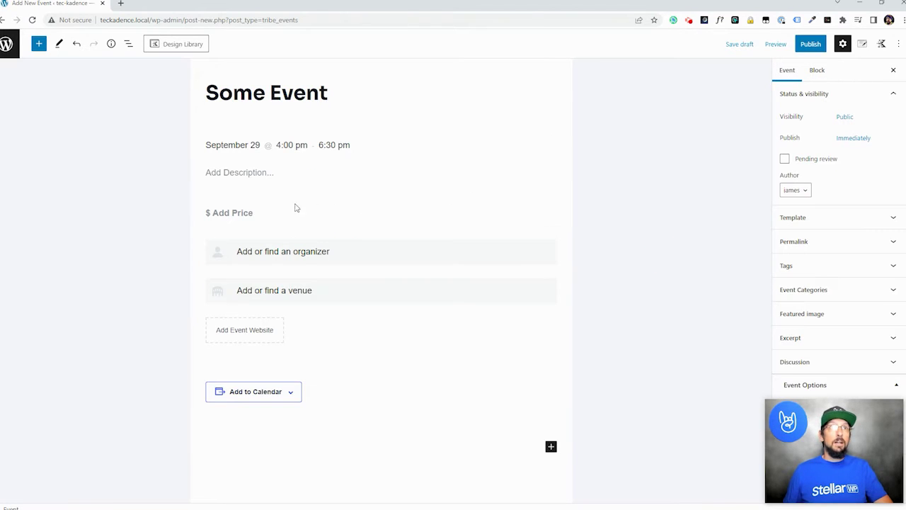
click(232, 174)
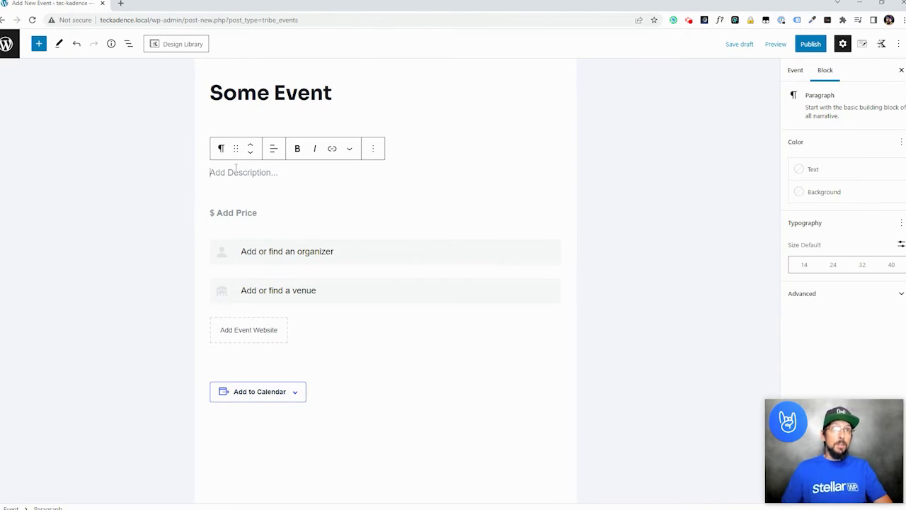
text(Come to our event and do stuff!)
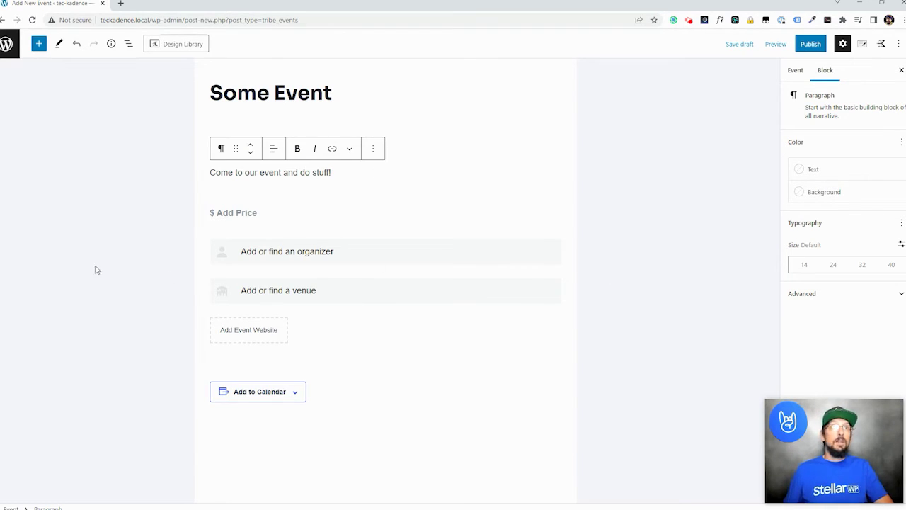
- Add an Event Price block with a fixed price of 25
click(227, 212)
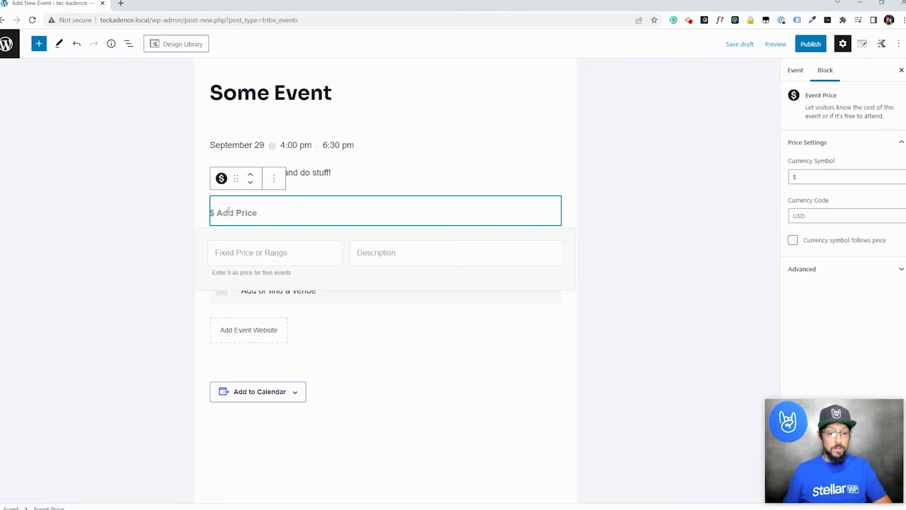
click(241, 206)
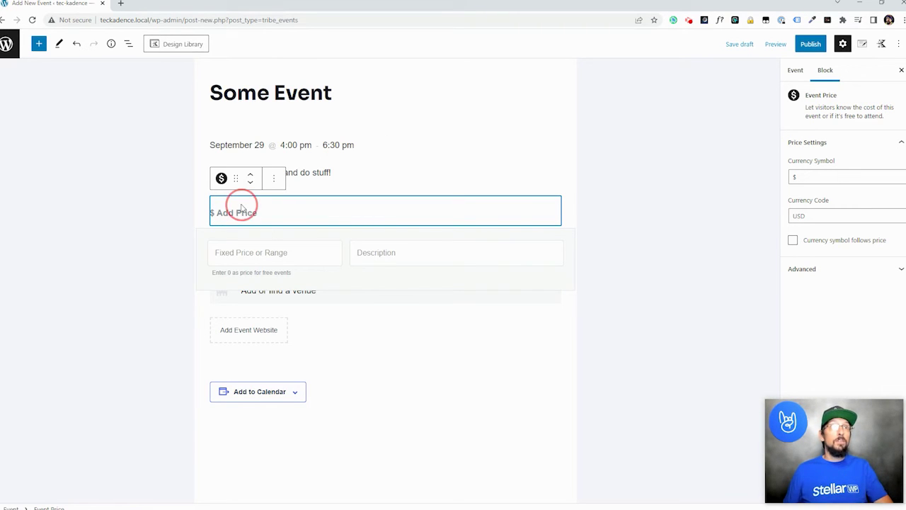
click(241, 214)
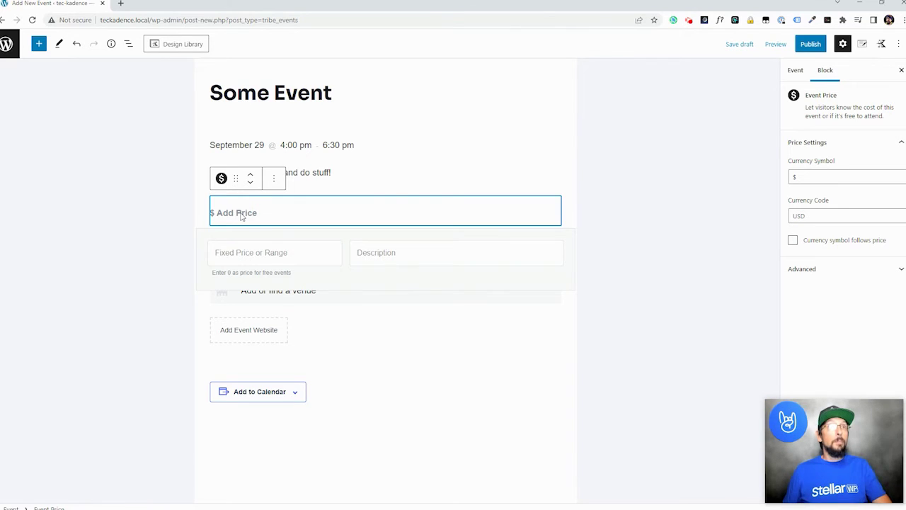
click(222, 179)
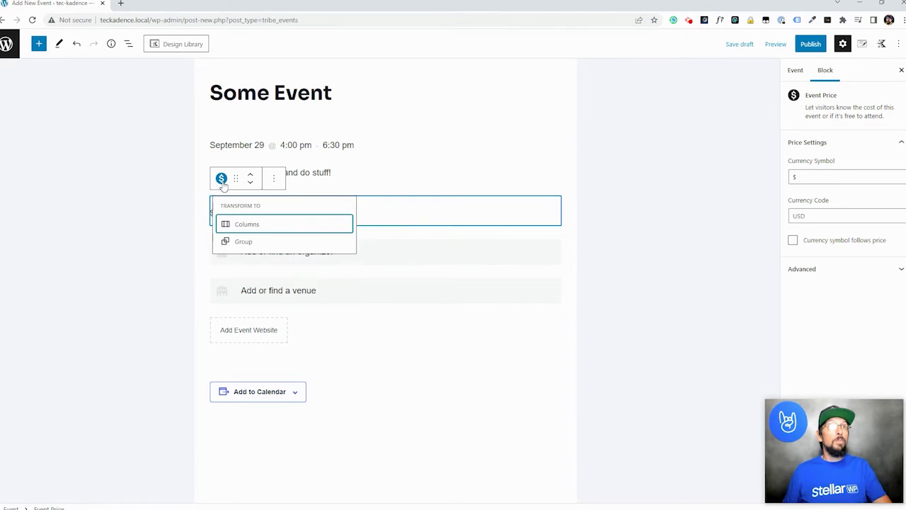
click(414, 200)
click(241, 211)
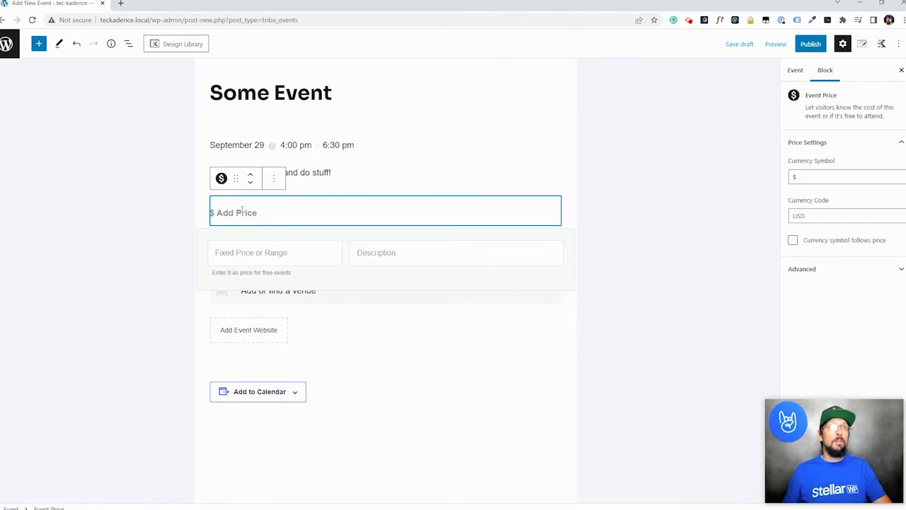
click(240, 252)
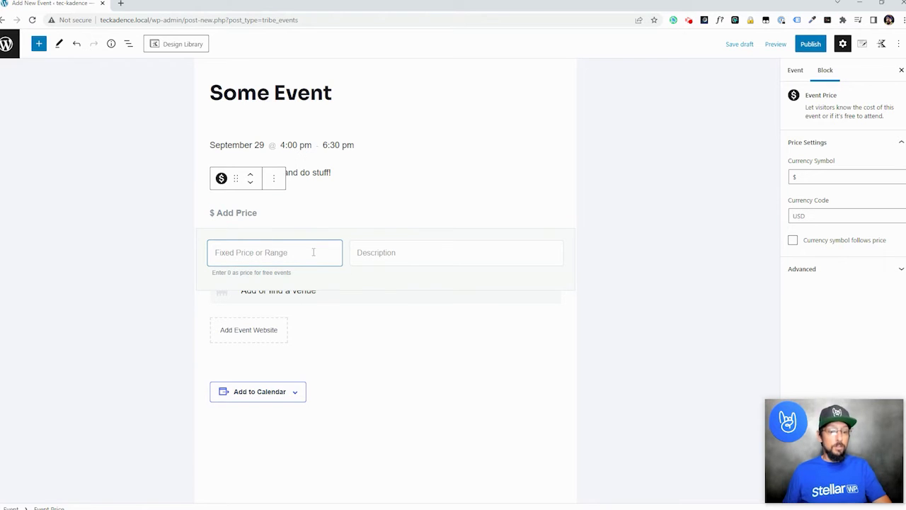
text(25)
- Type then delete the price description 'This is a ticket', leaving the price alone
click(411, 254)
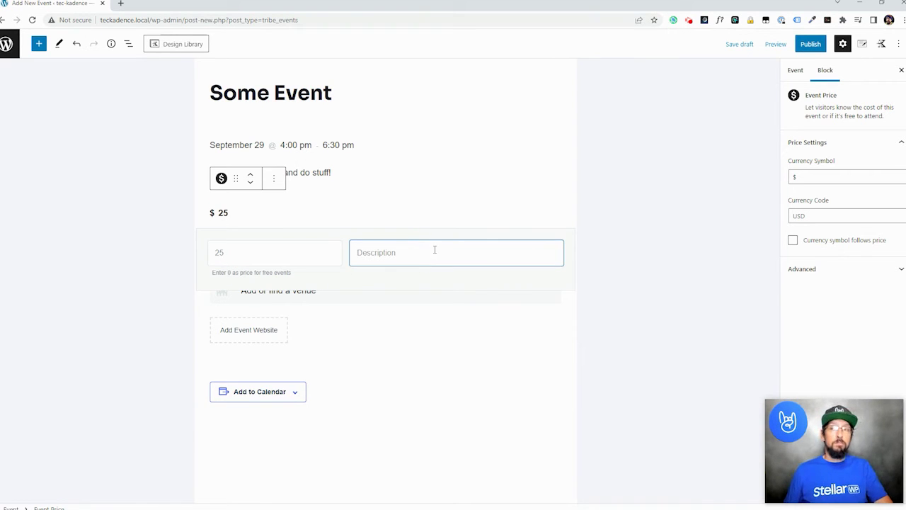
text(This is a )
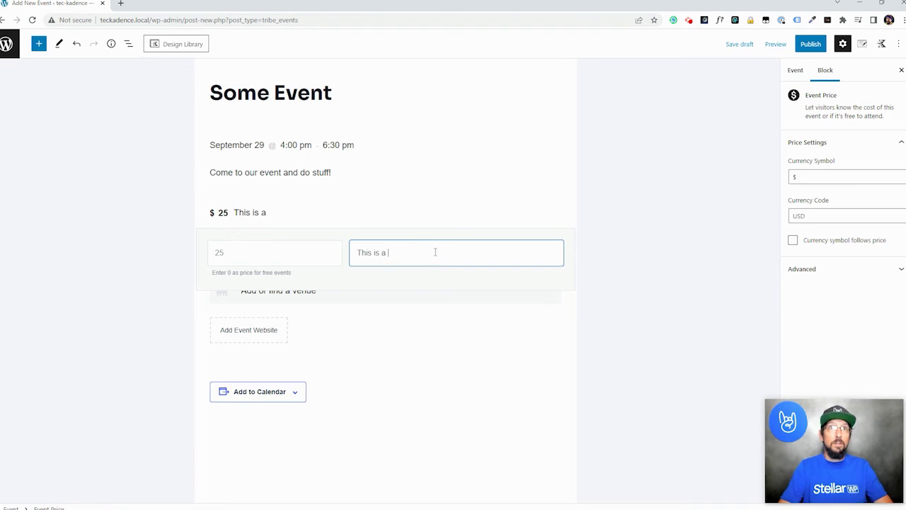
text(ticket)
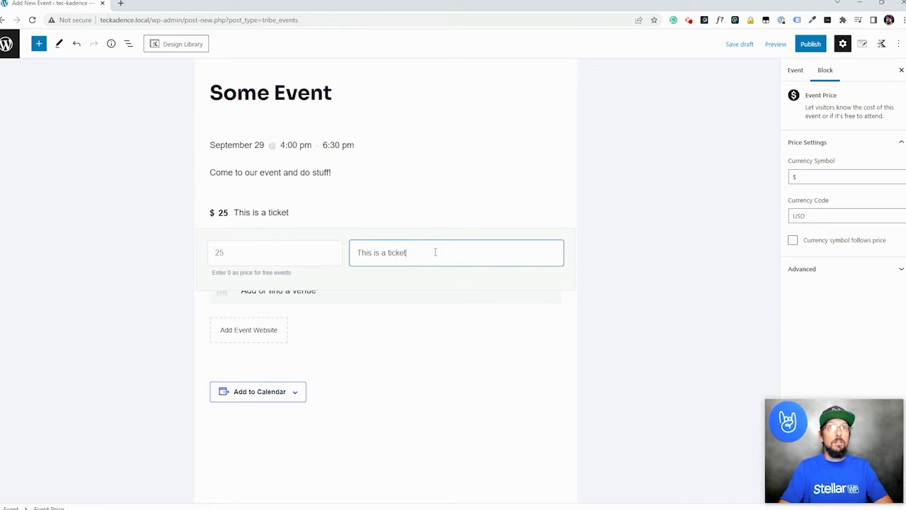
triple_click(418, 251)
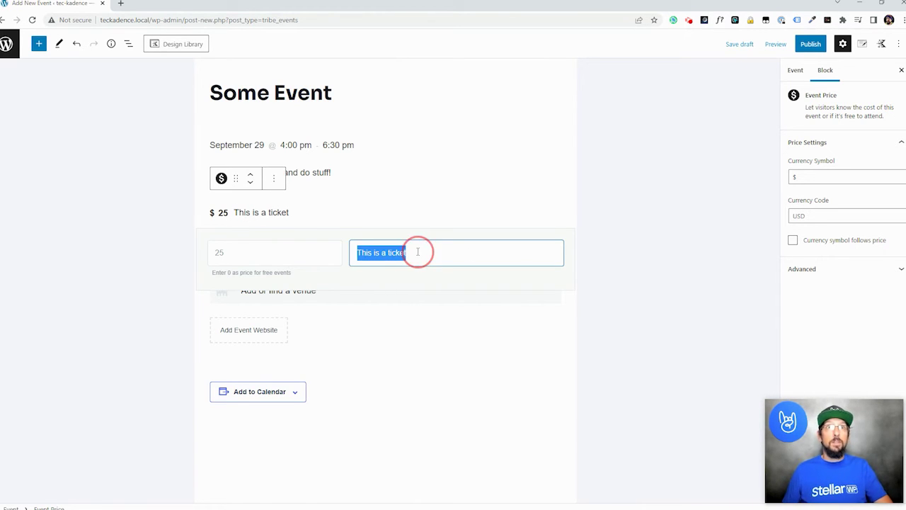
key(BackSpace)
click(629, 263)
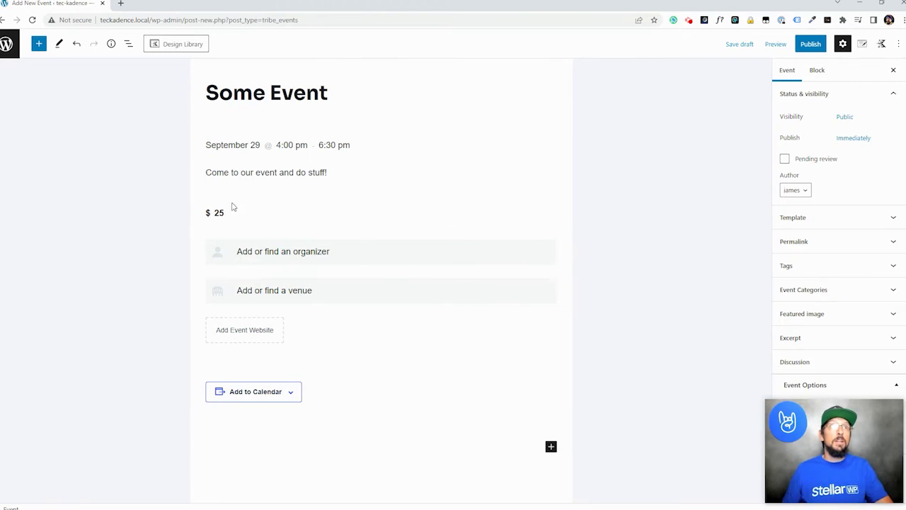
- Create a new event organizer named 'Some'
click(284, 259)
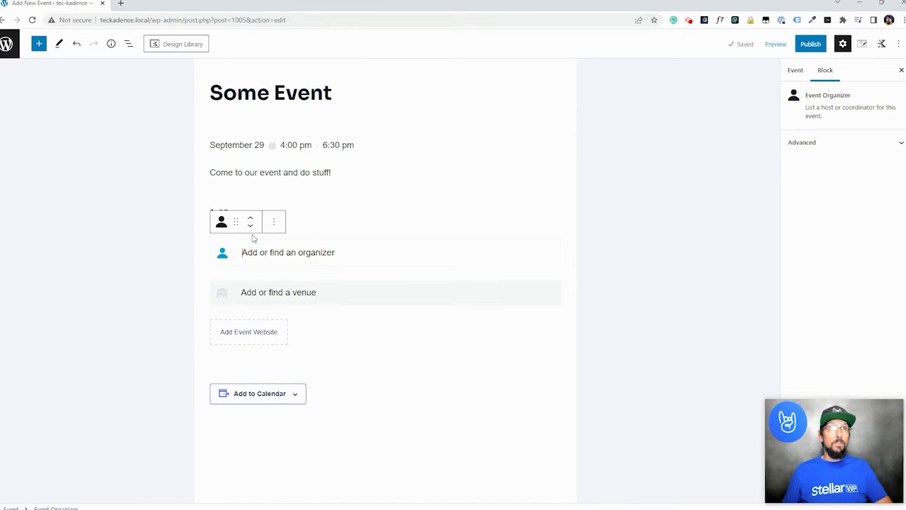
click(338, 263)
click(251, 289)
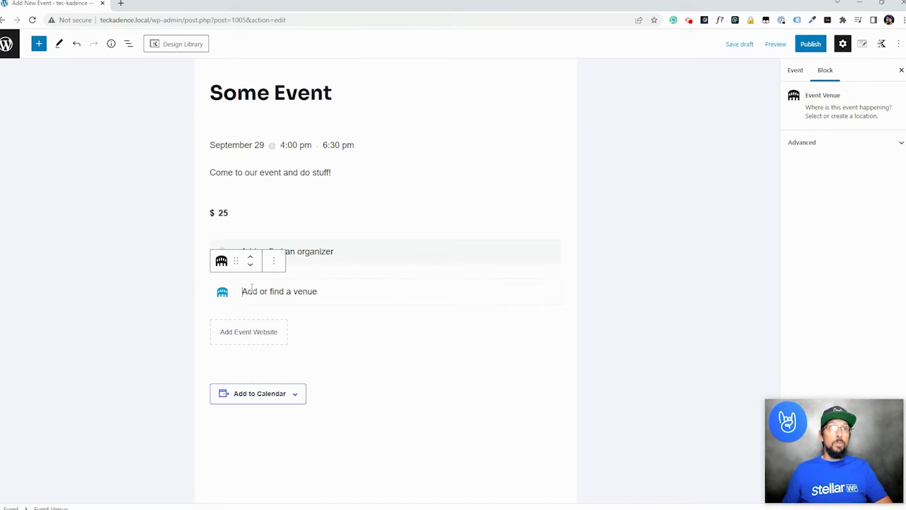
click(323, 251)
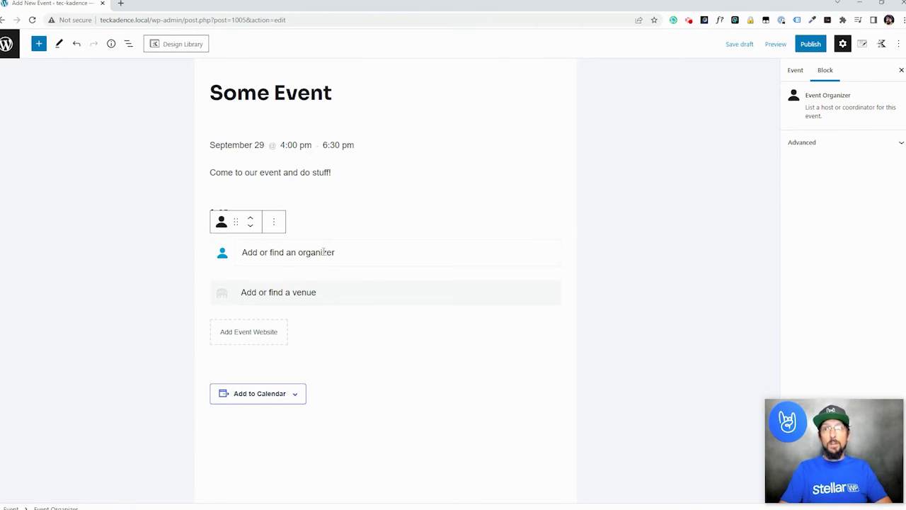
text(S)
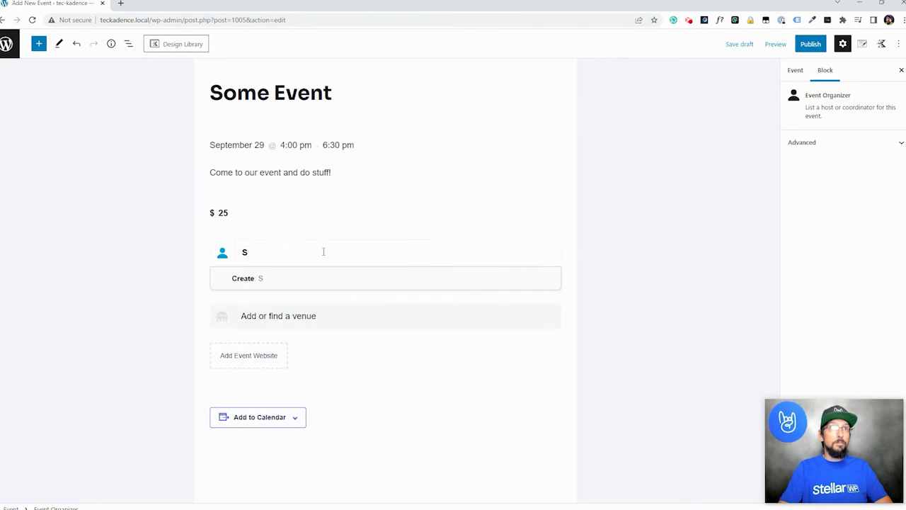
text(ome)
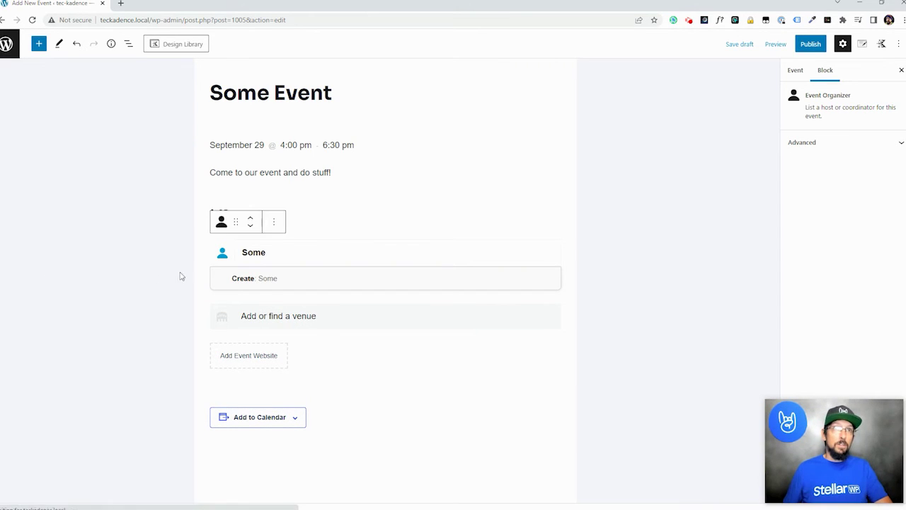
click(259, 283)
- Fill in the organizer's phone number, website someco.com, and email address
click(246, 302)
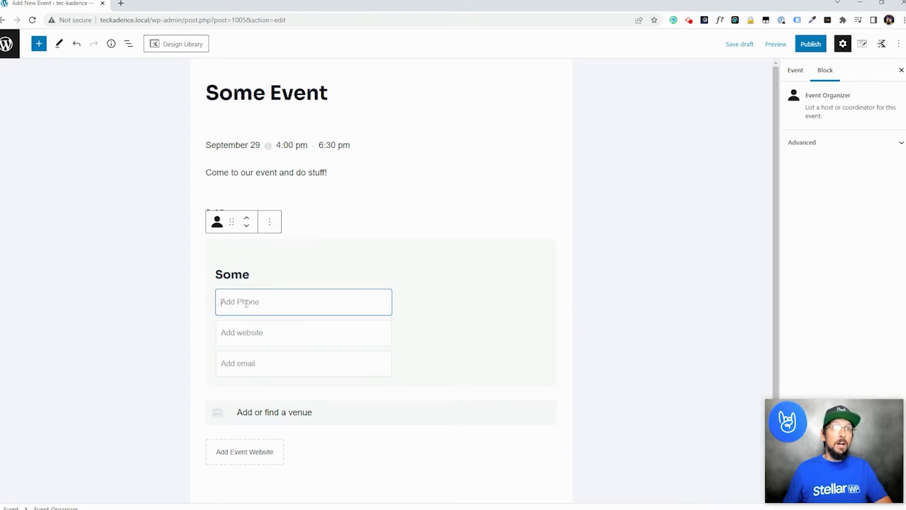
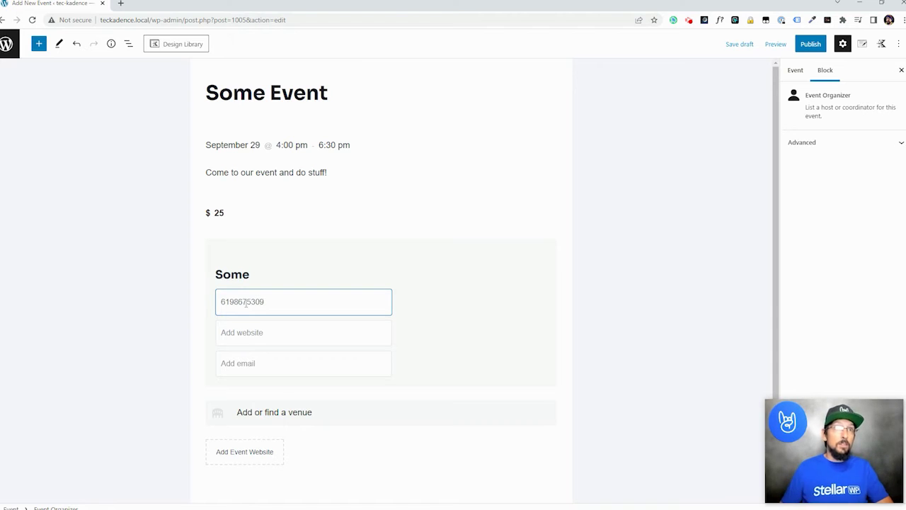
click(265, 332)
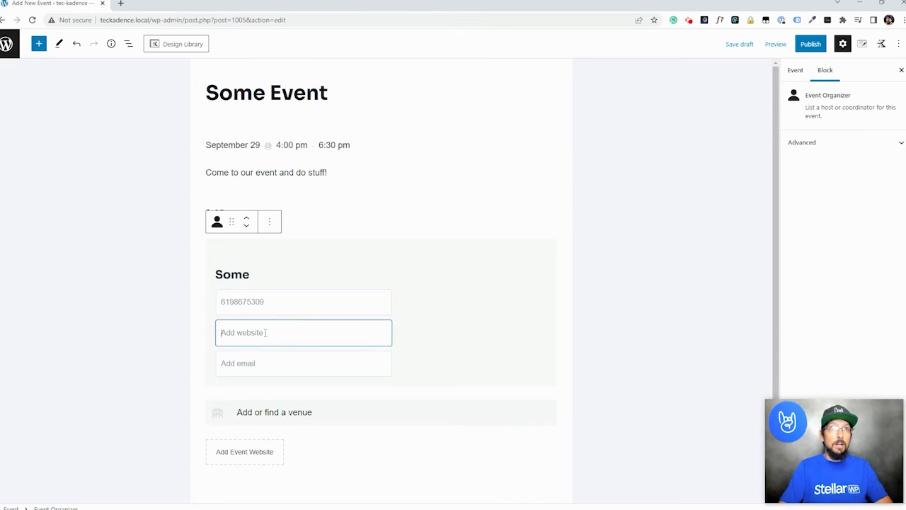
text(somecool)
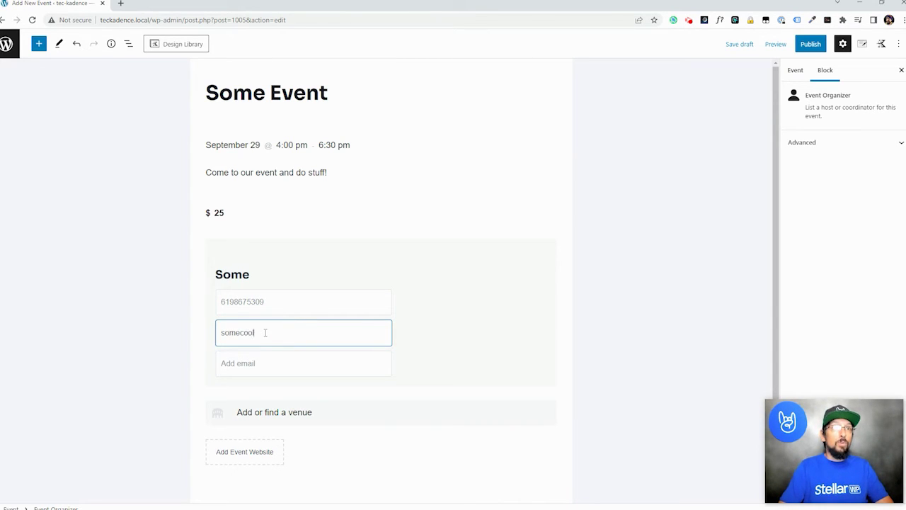
text(.com)
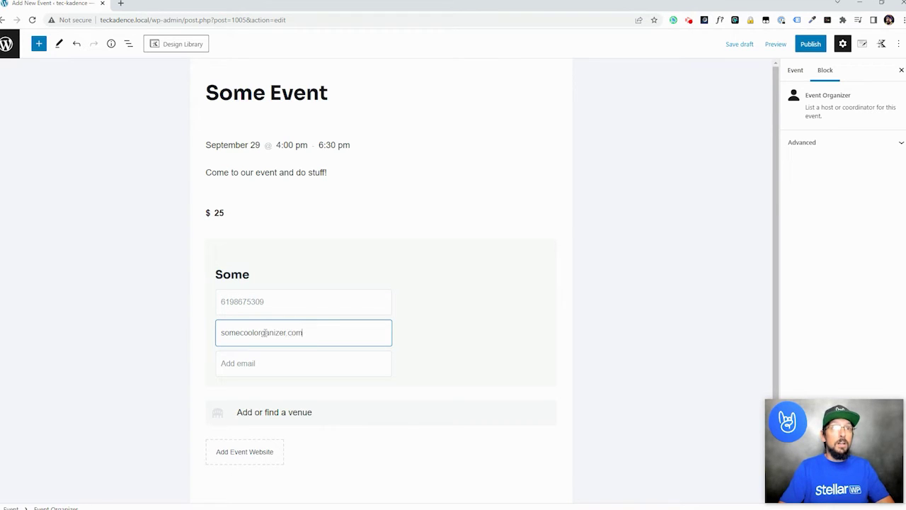
key(Tab)
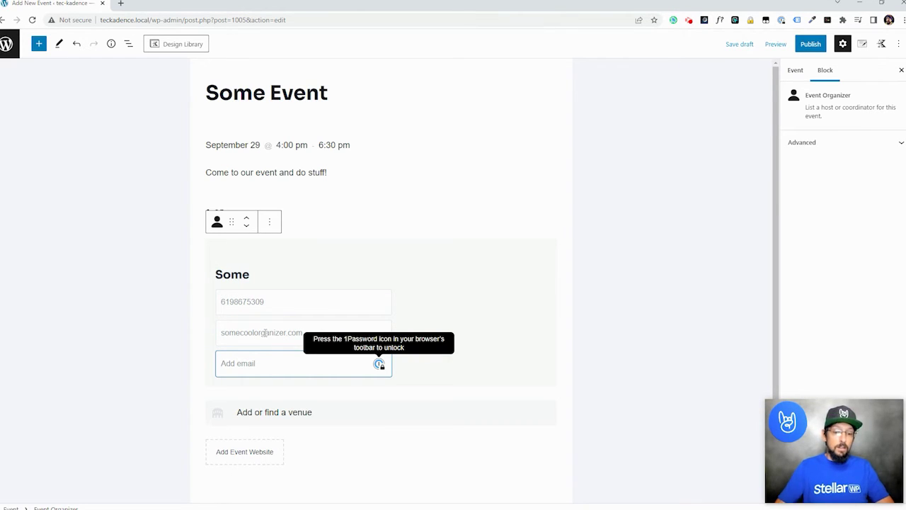
text(organizer@orga)
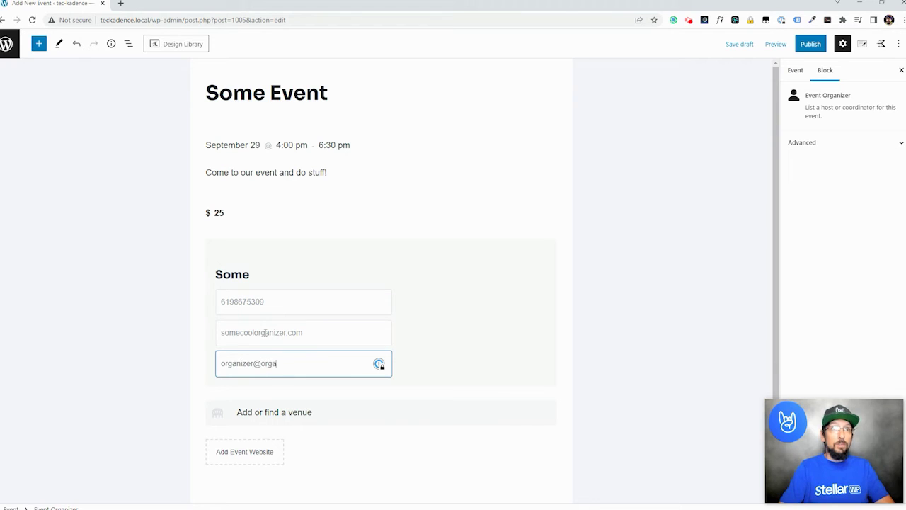
text(nizer.com)
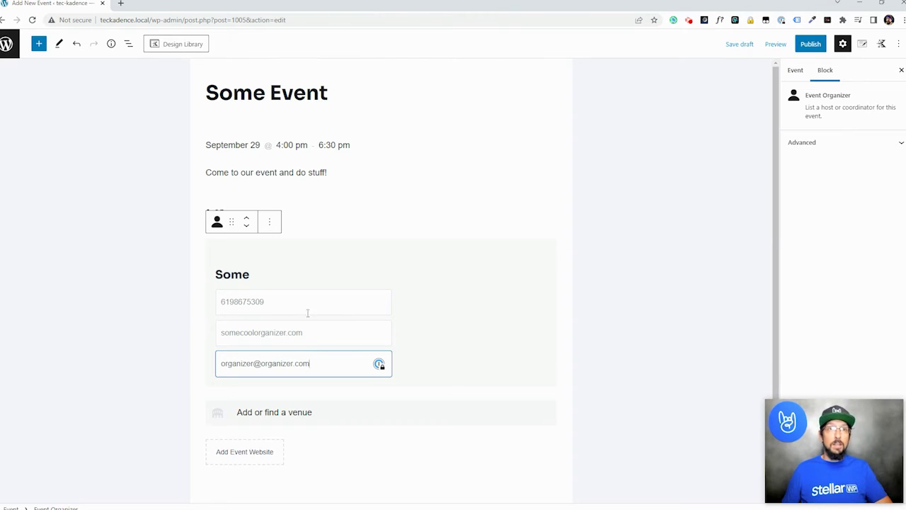
click(473, 373)
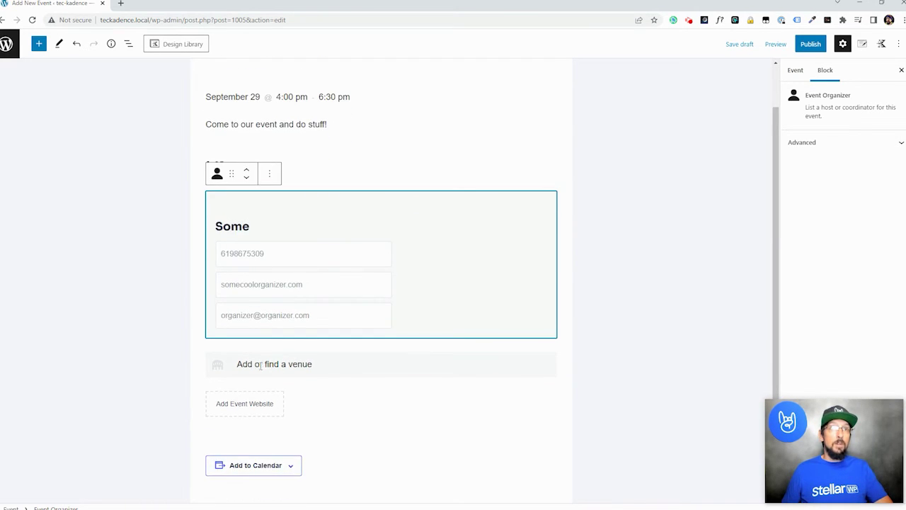
- Create a new event venue named Madison Square
click(252, 366)
click(289, 356)
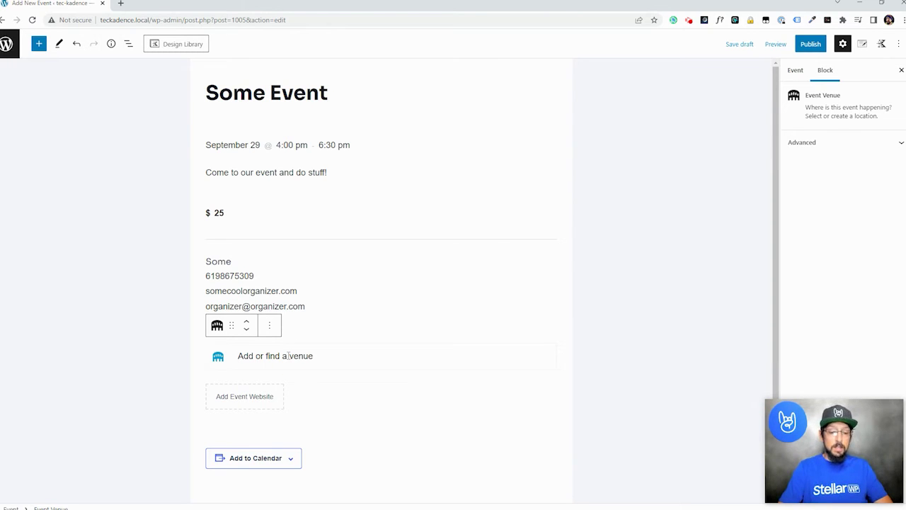
text(Madison Square)
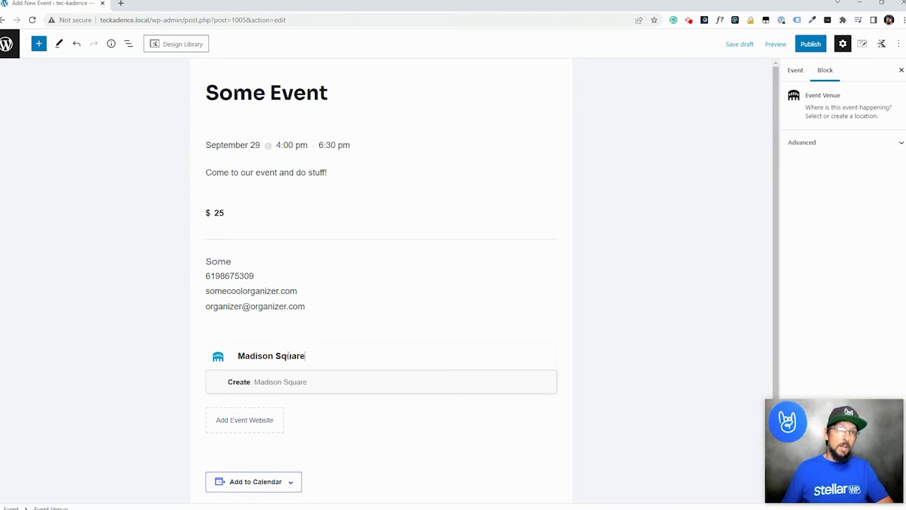
click(262, 384)
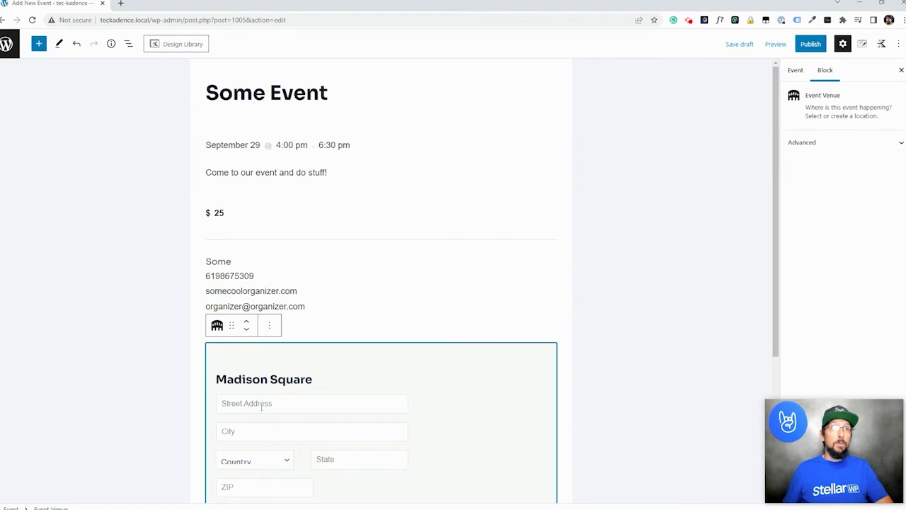
- Enter the venue's street address, city and state New York, and ZIP code
click(261, 405)
text(123 NO)
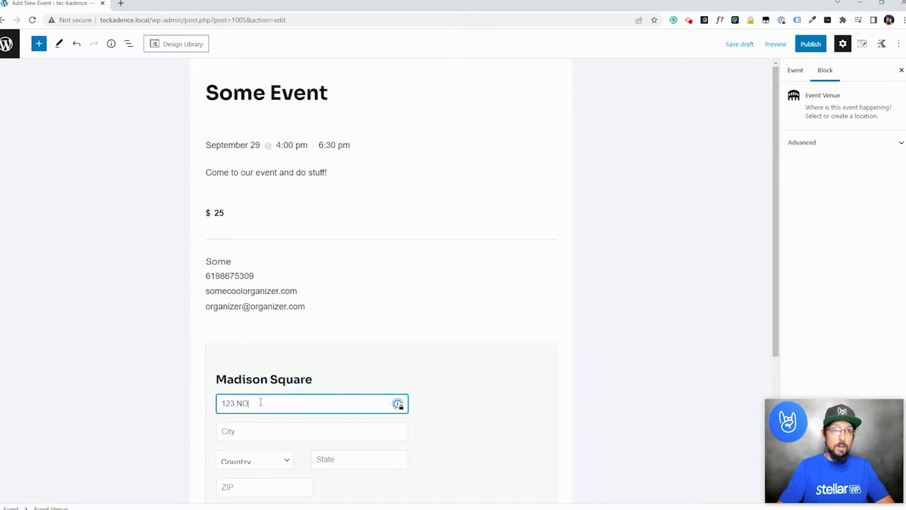
text(where st)
key(Tab)
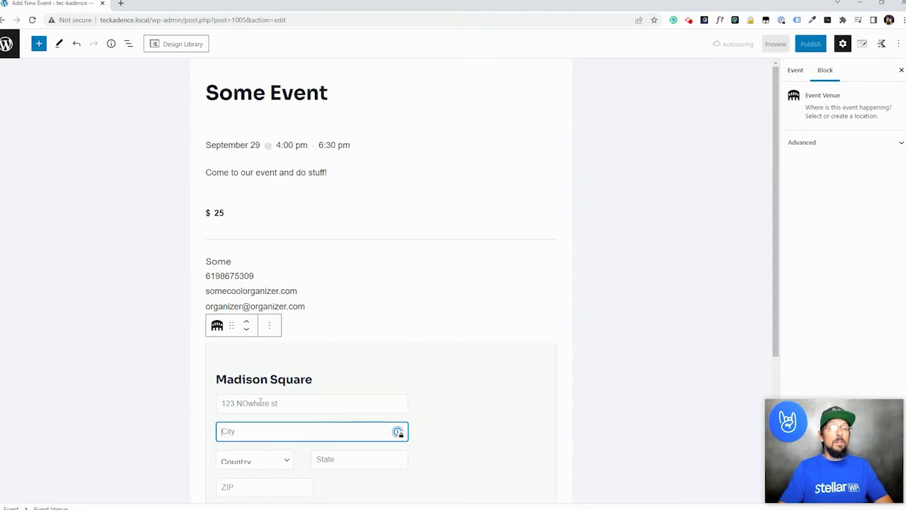
text(New York)
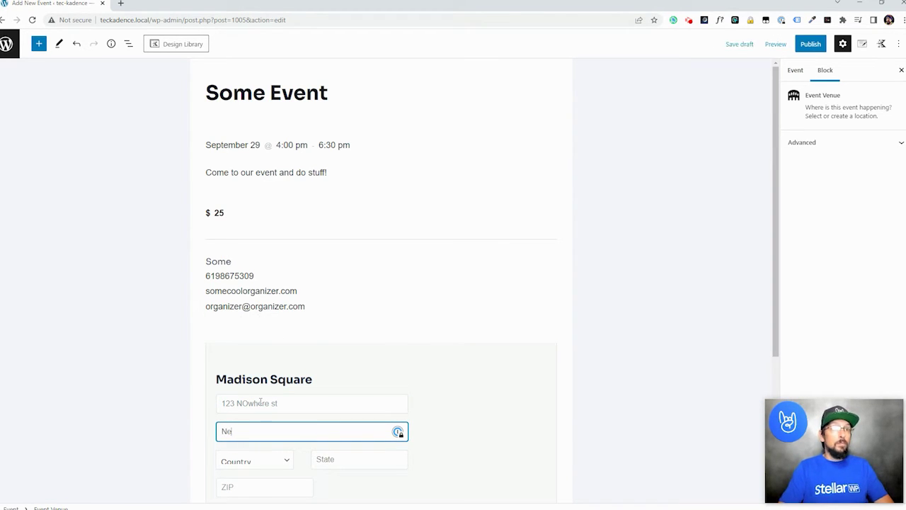
key(Tab)
key(Tab)
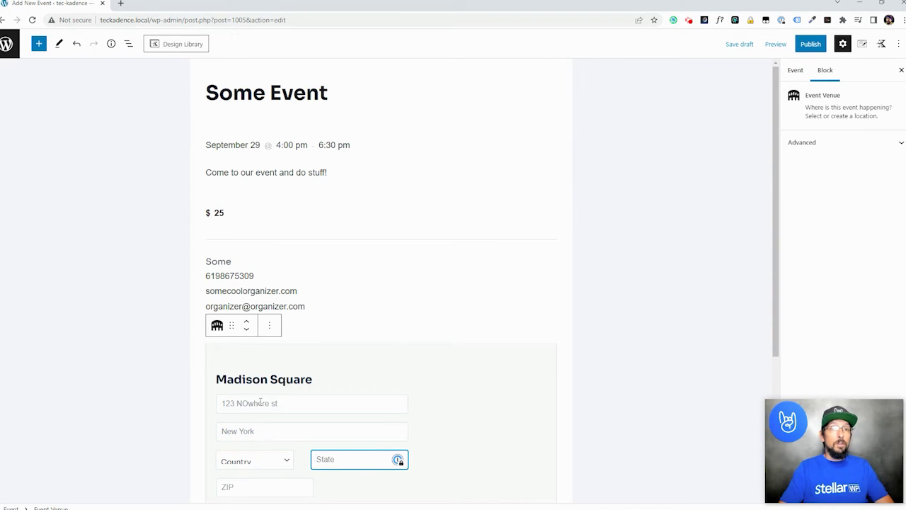
text(New York)
key(Tab)
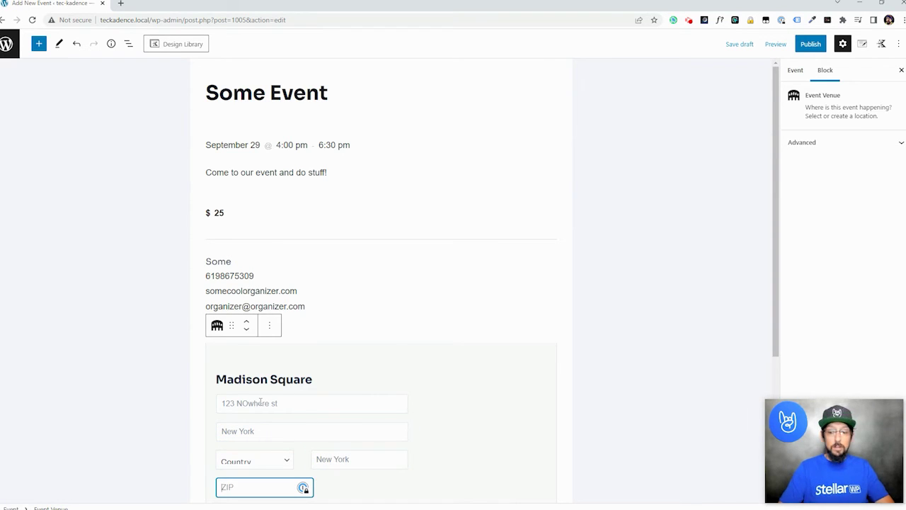
text(32541)
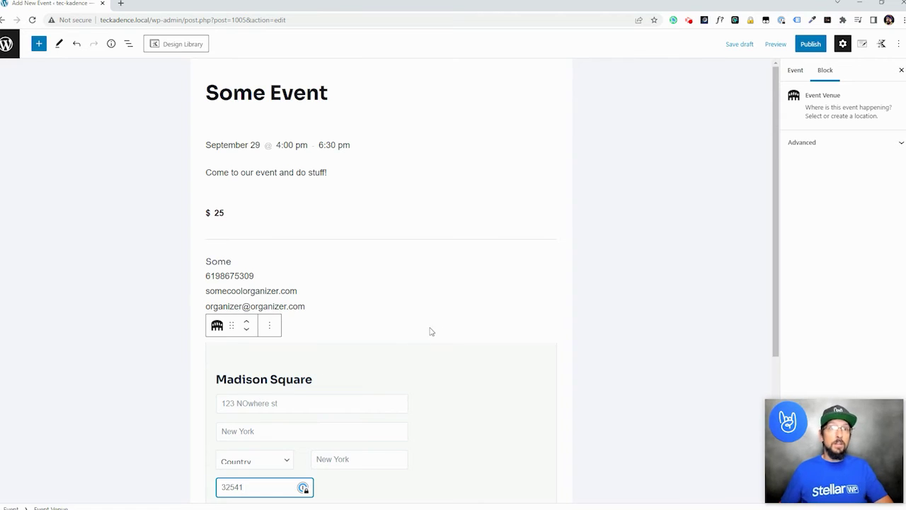
- Add the venue's phone number and website madisonsquare.com
scroll(266, 399, down, 2)
click(279, 373)
text(31)
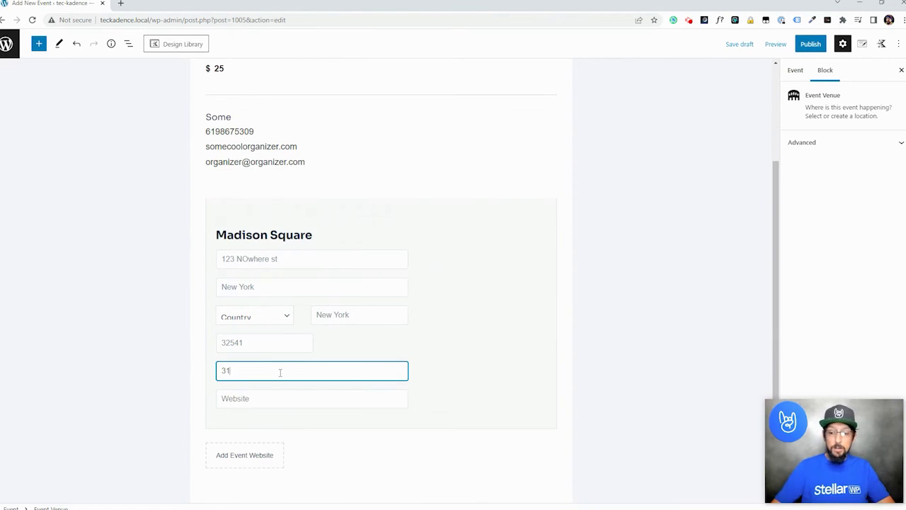
text(6584542)
key(Tab)
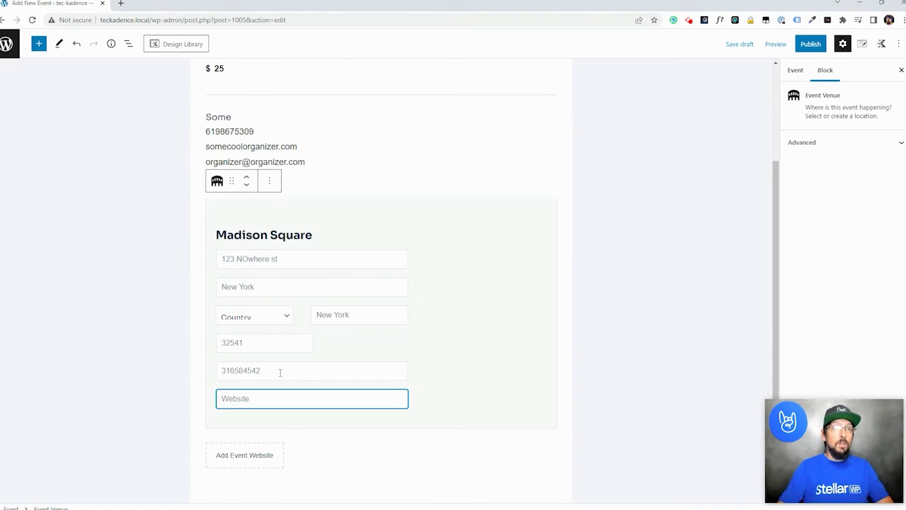
text(mad)
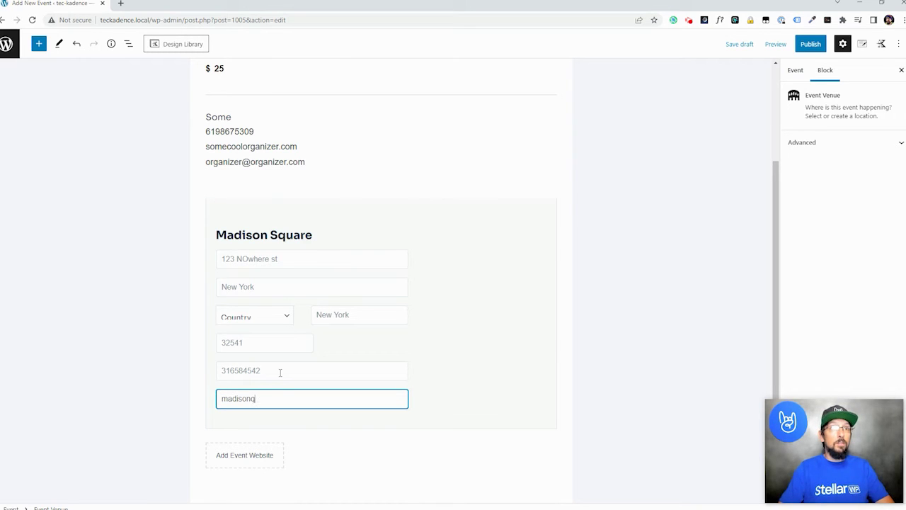
text(isonsquare.com)
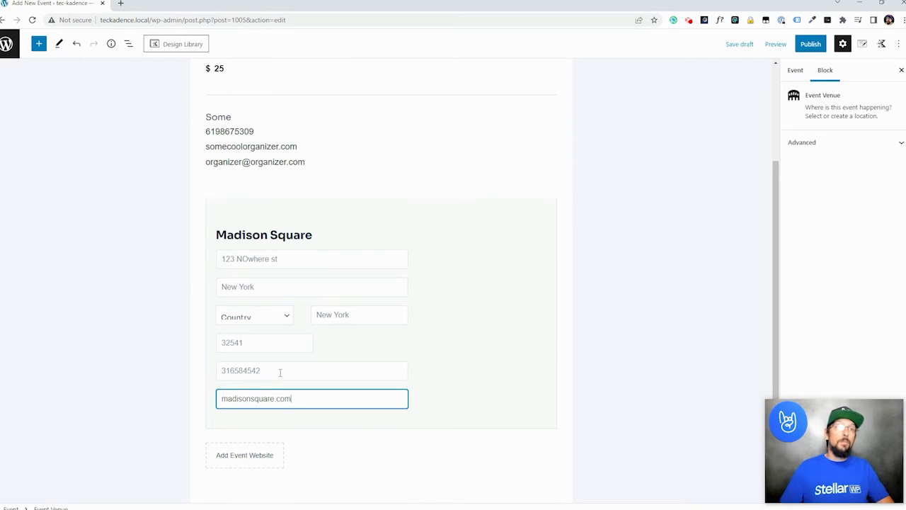
click(587, 385)
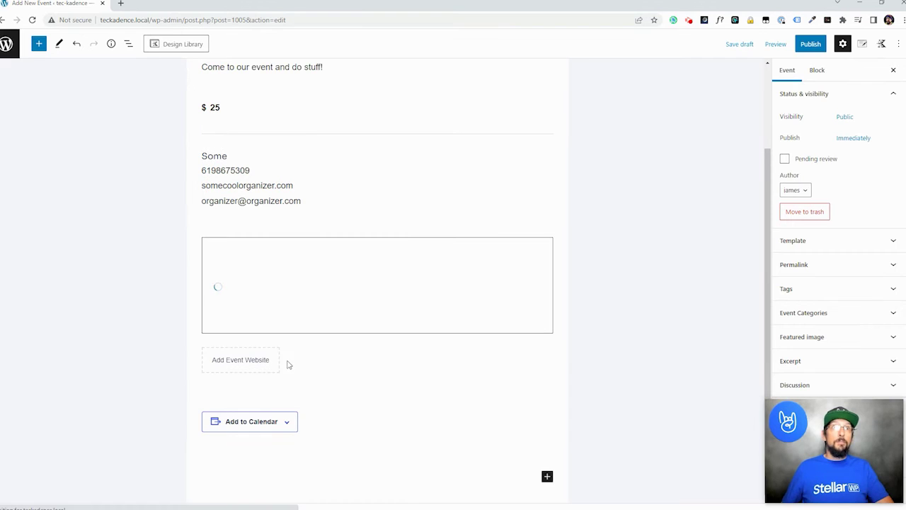
scroll(318, 338, up, 2)
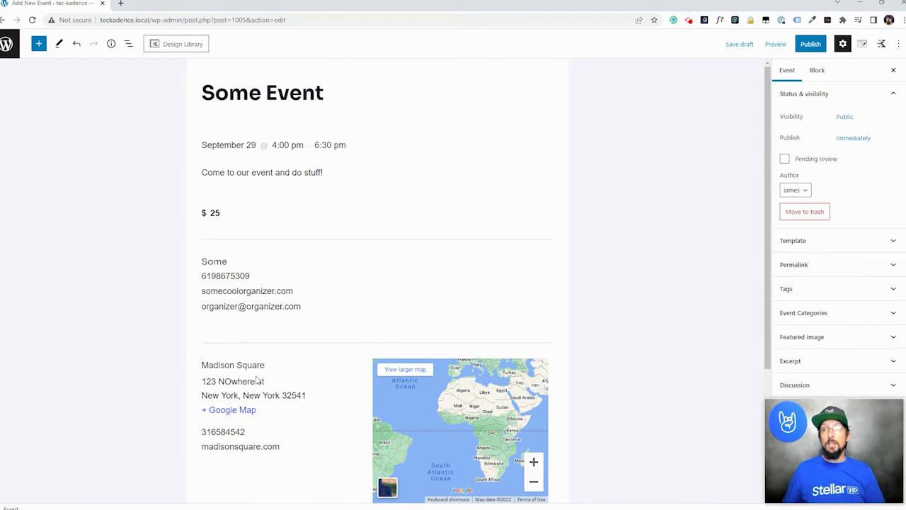
scroll(280, 376, down, 1)
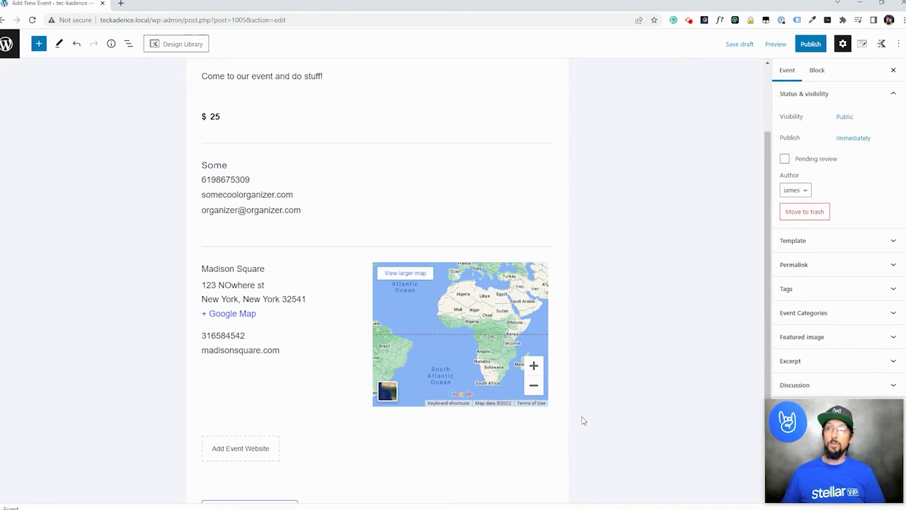
scroll(240, 396, down, 1)
scroll(378, 393, up, 2)
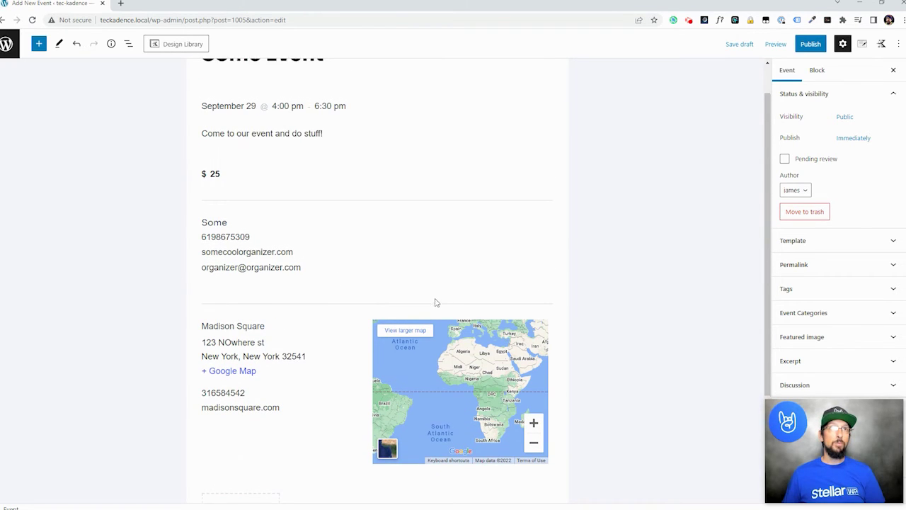
scroll(403, 295, up, 1)
scroll(352, 376, down, 1)
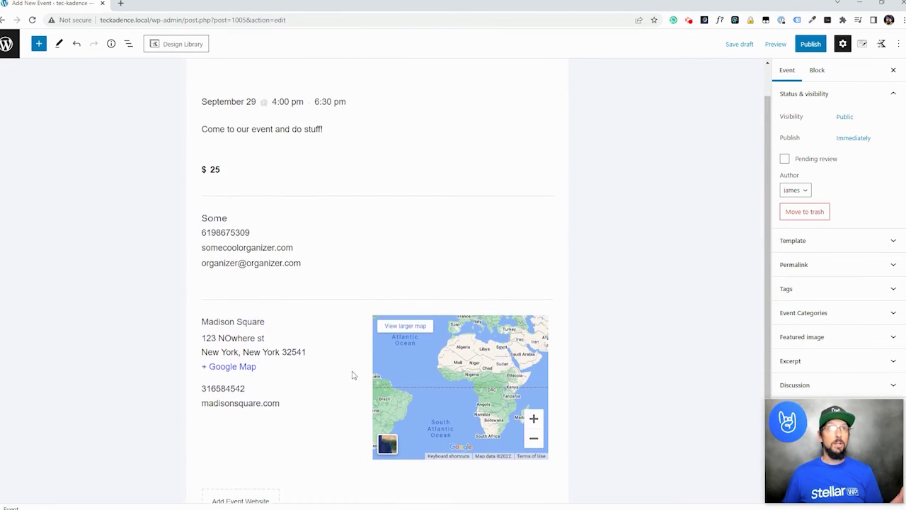
scroll(293, 263, up, 1)
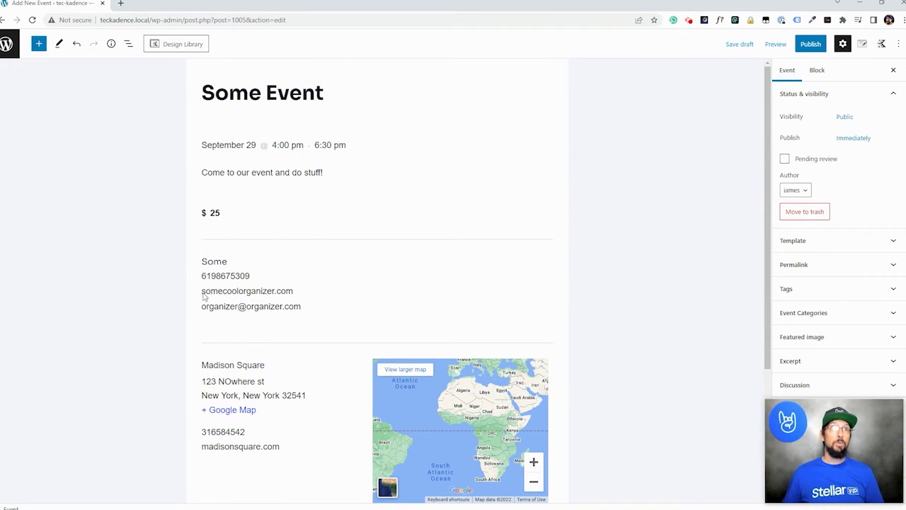
drag(210, 287, 289, 290)
click(668, 375)
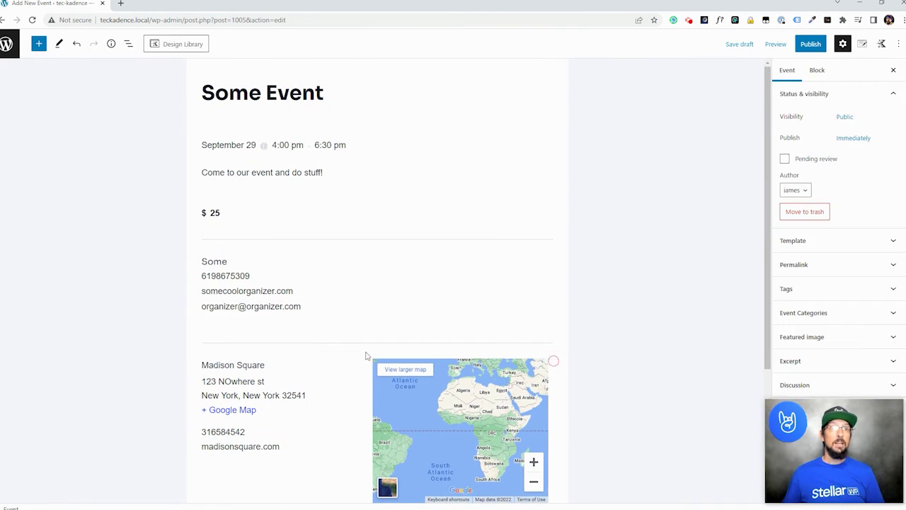
drag(213, 365, 267, 364)
scroll(198, 375, down, 2)
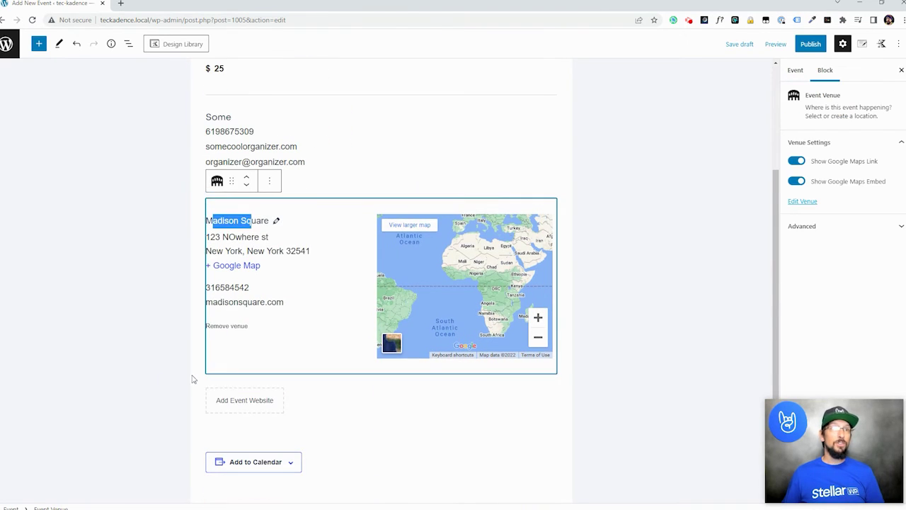
click(170, 371)
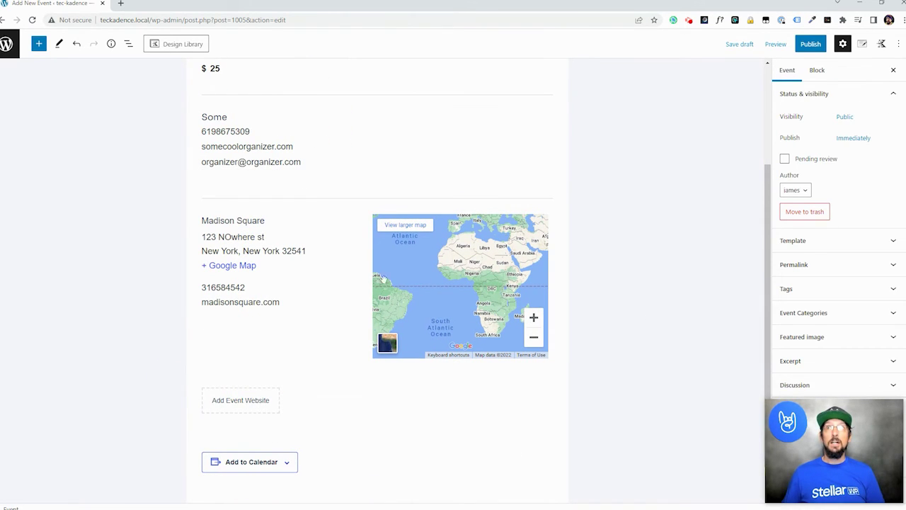
scroll(652, 353, down, 1)
scroll(652, 360, up, 5)
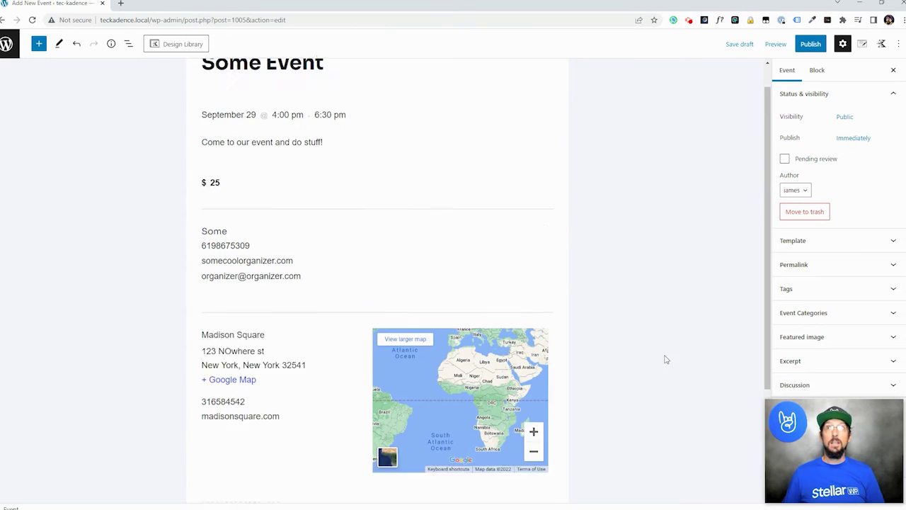
- Publish 'Some Event' after the pre-publish check and view its live page
click(811, 44)
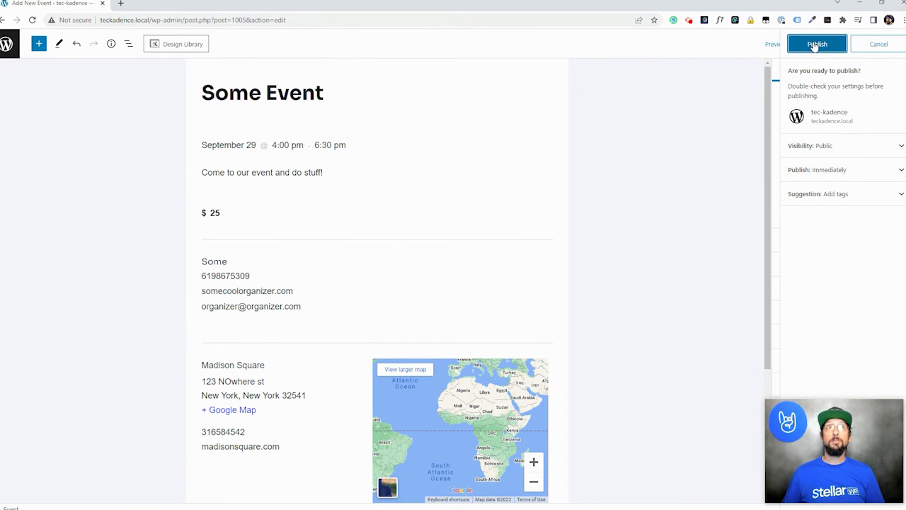
click(816, 44)
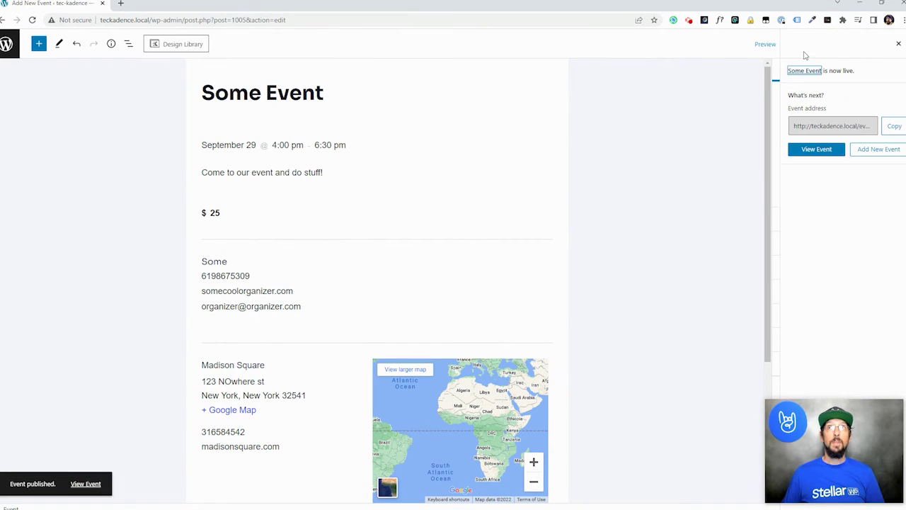
click(825, 151)
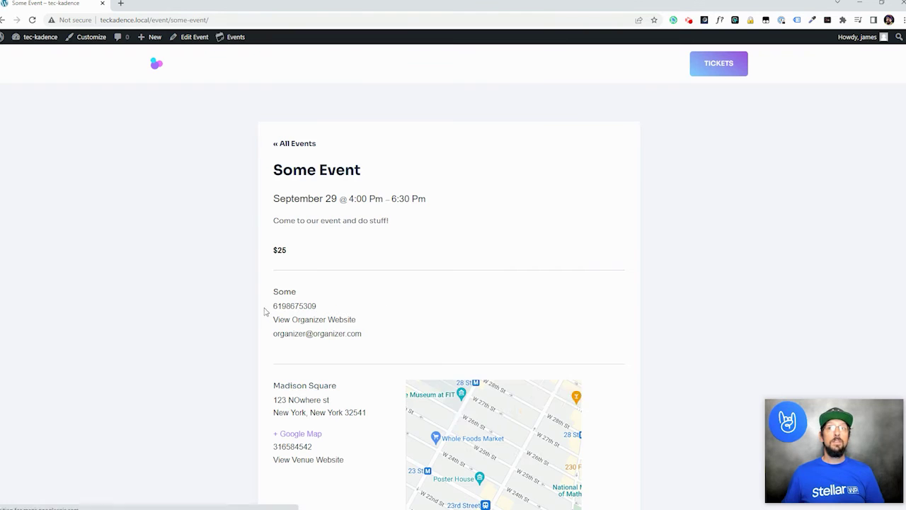
- Review the published Some Event page, then return to the homepage via the site logo
scroll(319, 266, down, 2)
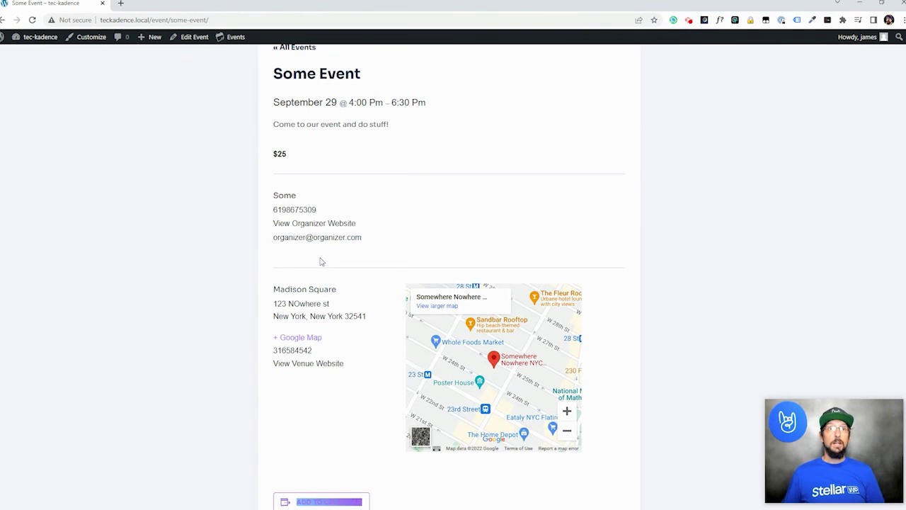
scroll(251, 264, up, 2)
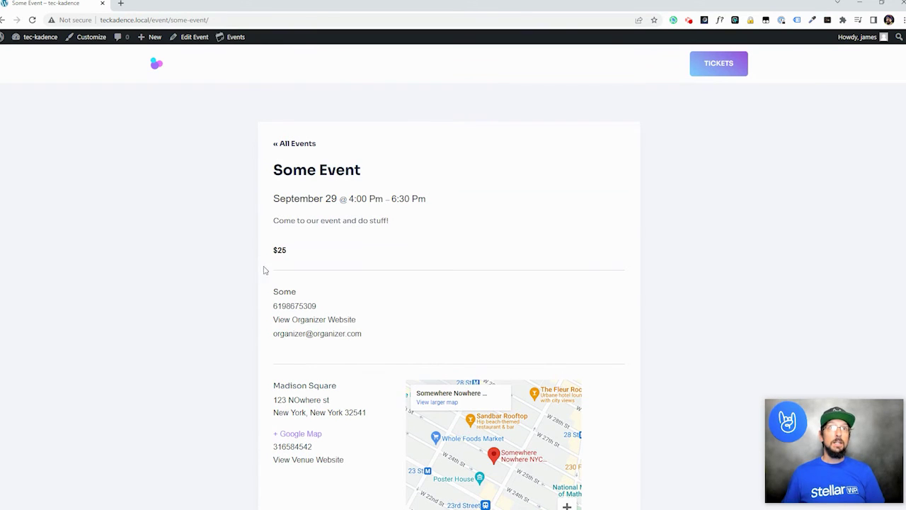
scroll(388, 388, down, 2)
scroll(281, 368, down, 2)
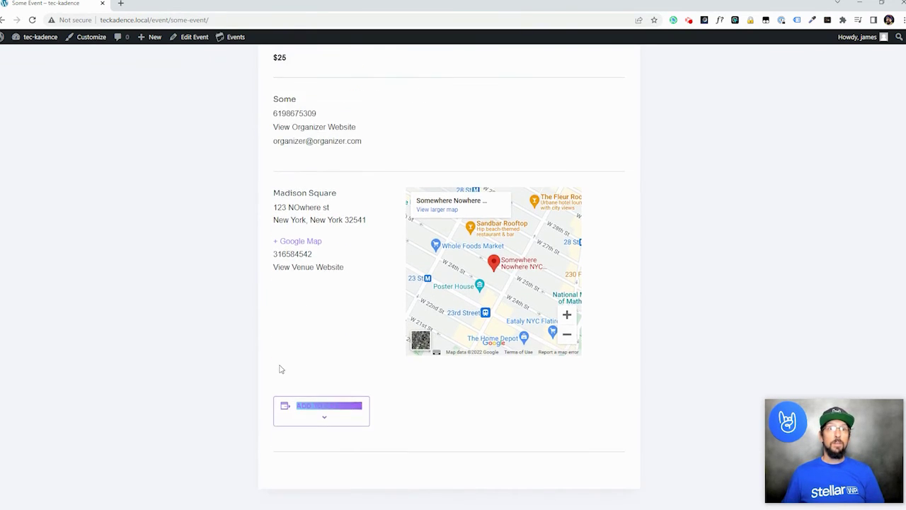
scroll(277, 368, up, 4)
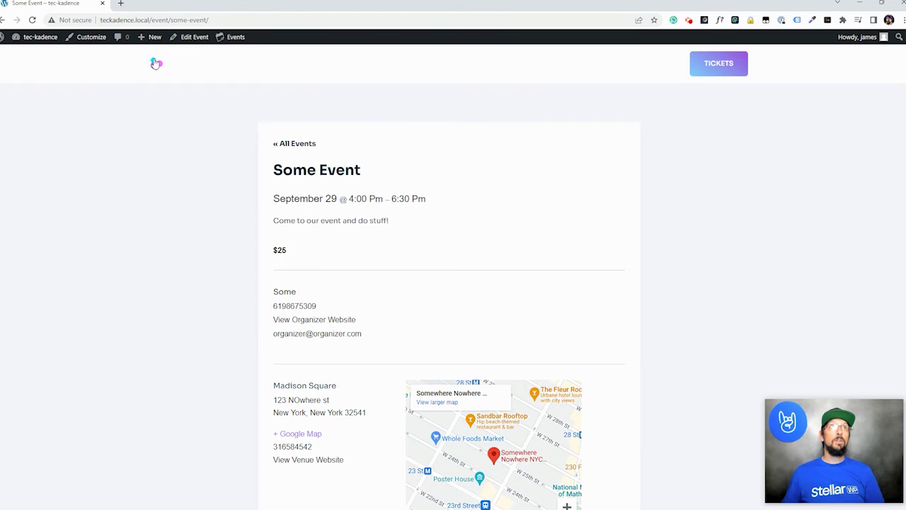
click(157, 65)
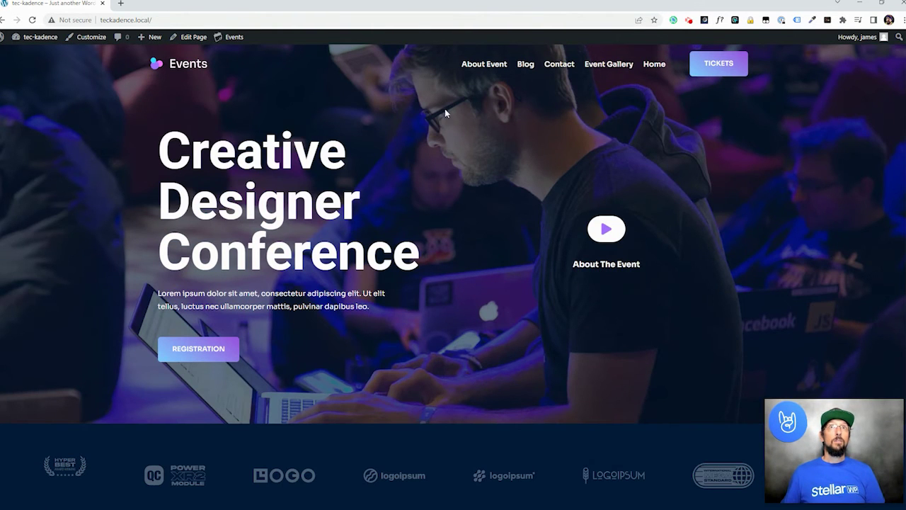
- Load the site's events page at teckadence.local/events
click(174, 19)
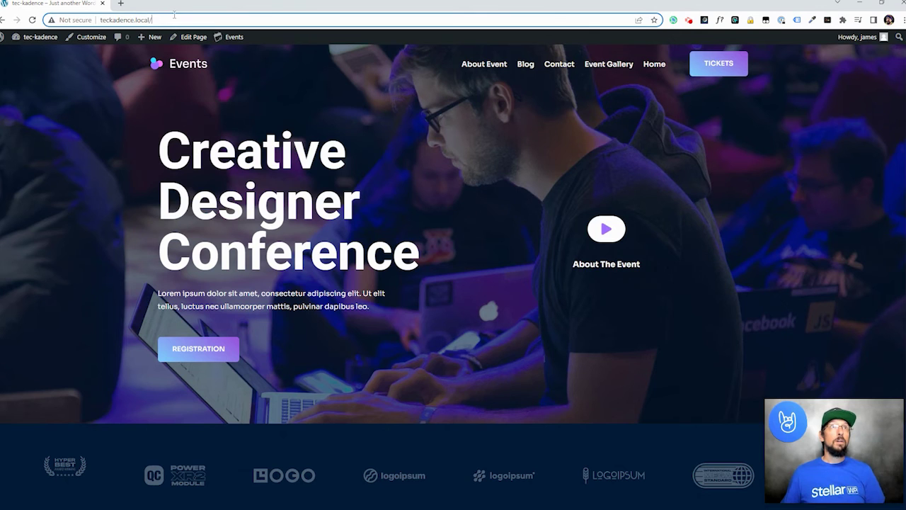
text(events)
key(Return)
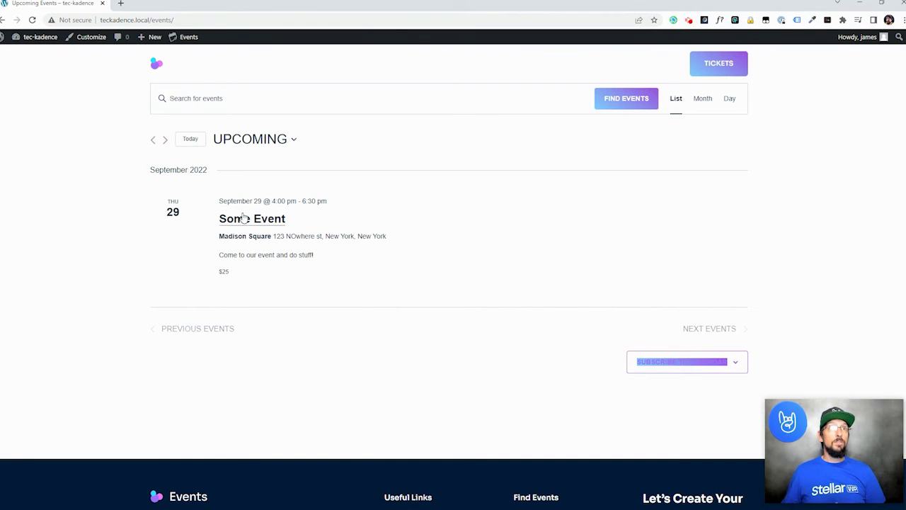
- Switch the events calendar to Month view, then to Day view for September 28, 2022
click(703, 98)
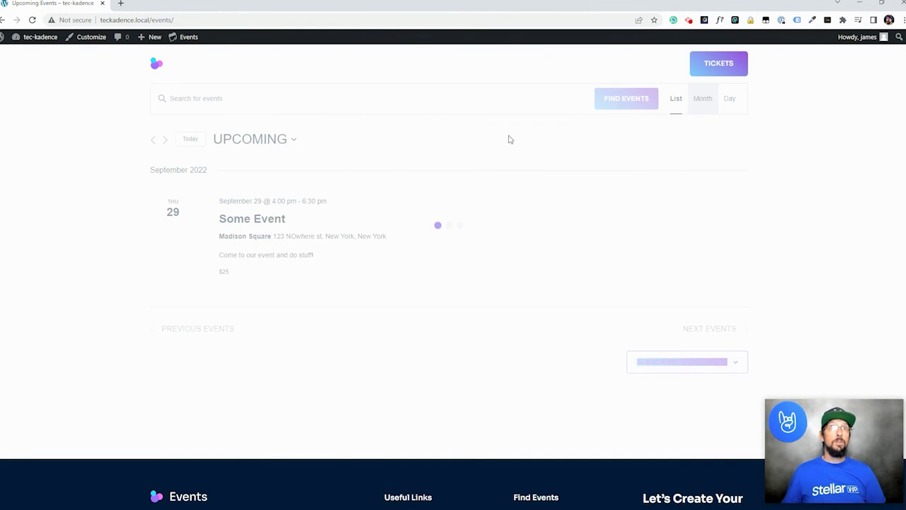
scroll(467, 387, down, 1)
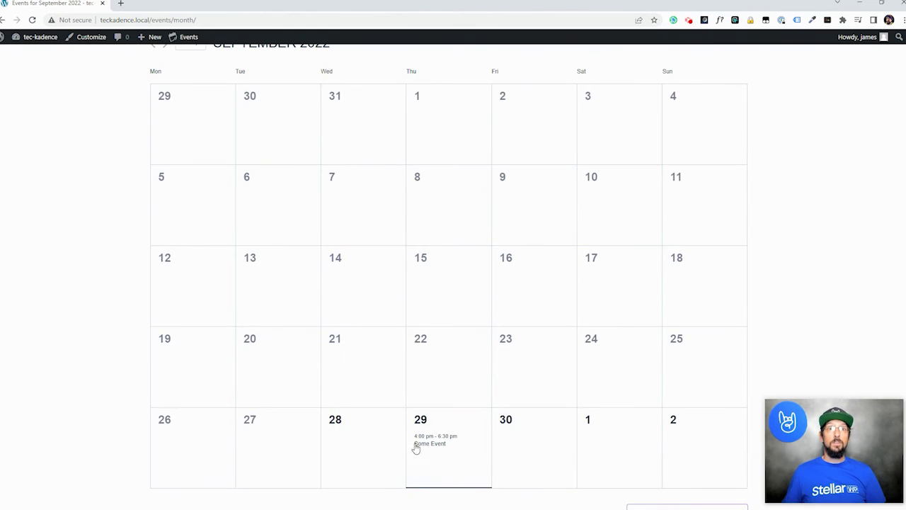
mouse_move(427, 439)
scroll(427, 438, up, 1)
click(730, 104)
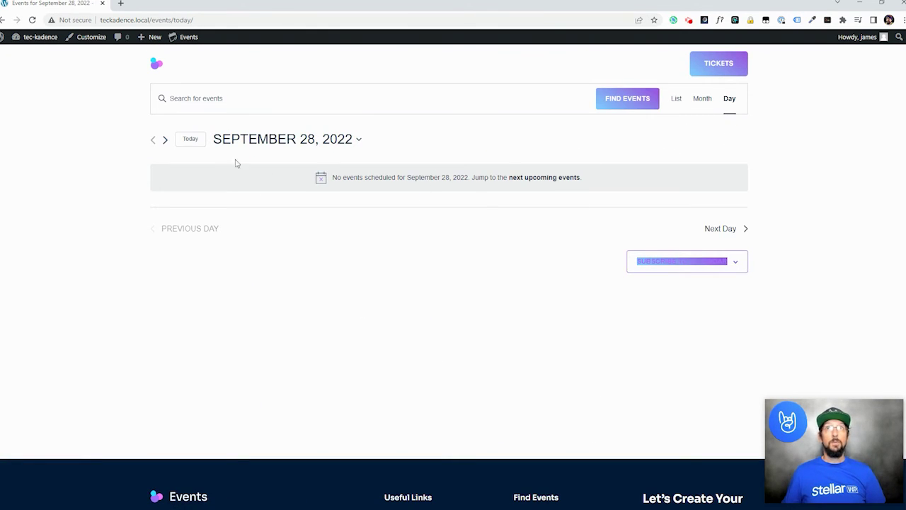
- Advance the Day view to September 29, 2022, showing Some Event at Madison Square for $25
click(744, 229)
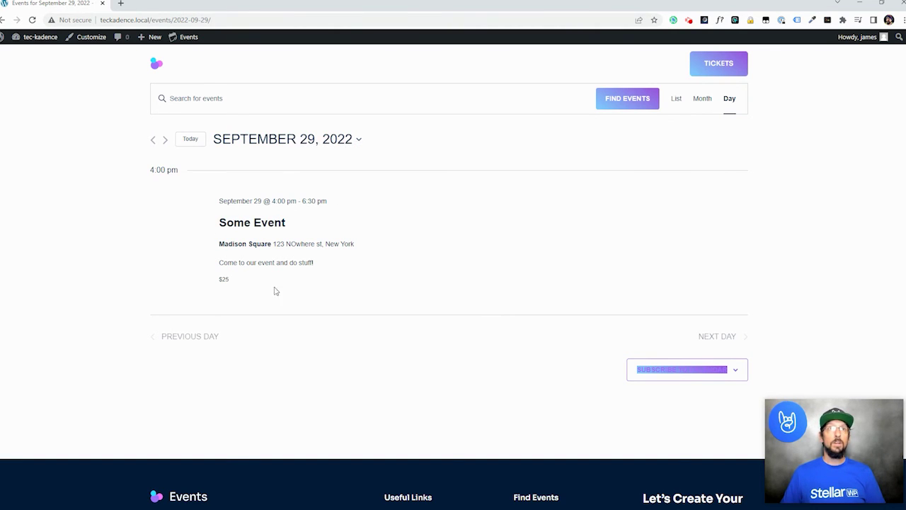
- Open Some Event in the editor and insert a Post Featured Image block
click(268, 224)
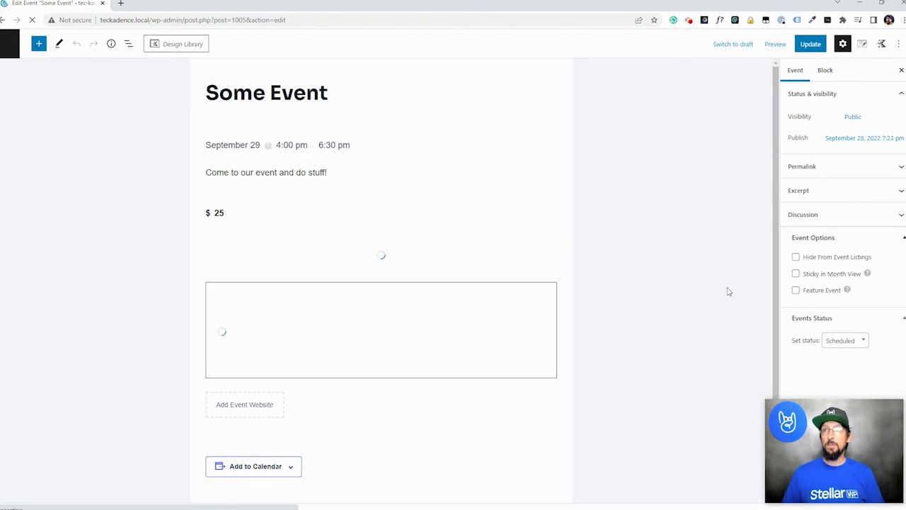
scroll(332, 307, down, 1)
scroll(331, 308, down, 2)
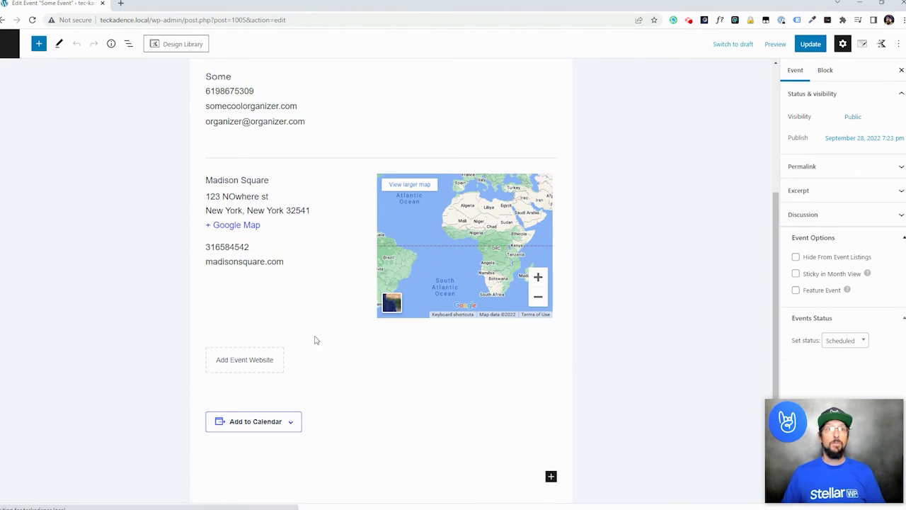
click(550, 475)
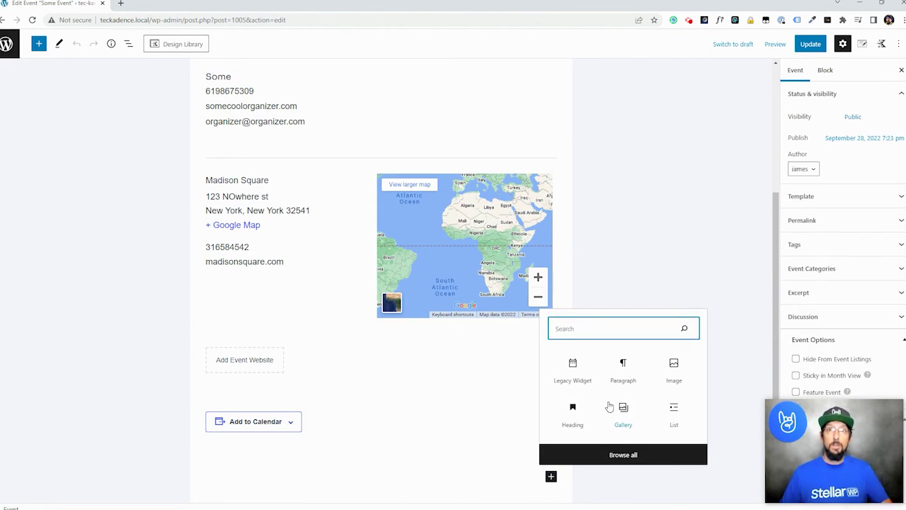
text(im)
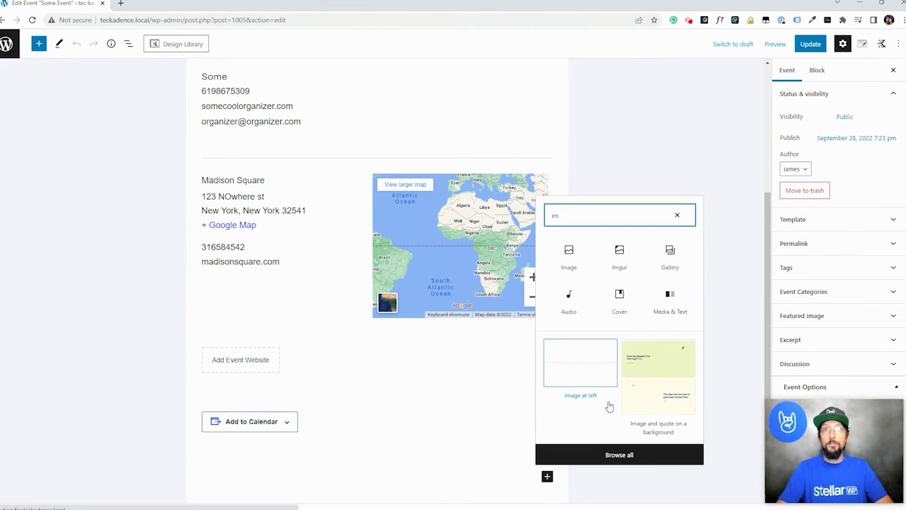
text(age)
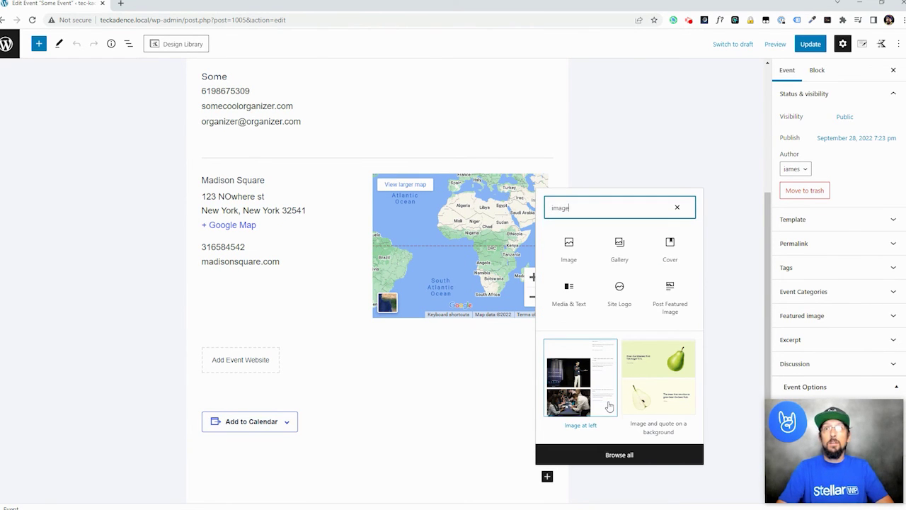
click(670, 290)
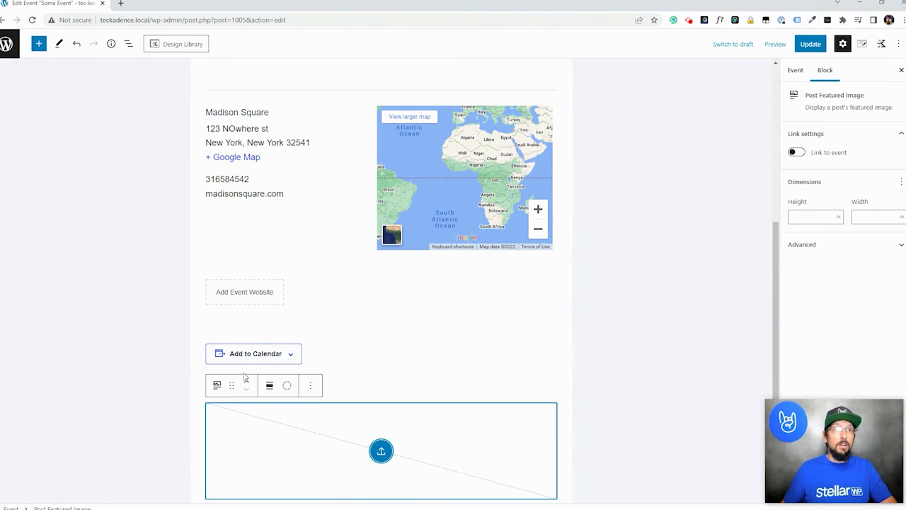
- Move the featured image block up past Add to Calendar, venue, organizer and price to sit under the title
click(247, 381)
click(247, 381)
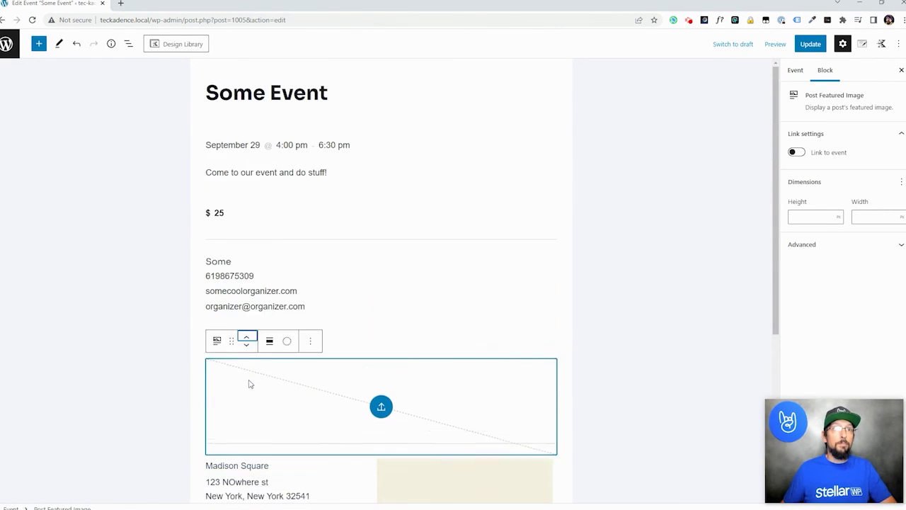
click(248, 320)
click(247, 218)
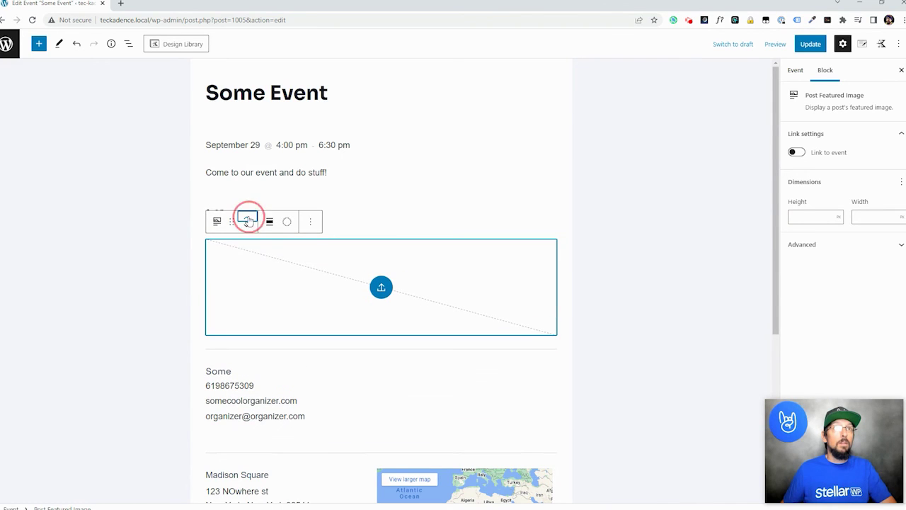
click(247, 175)
click(246, 146)
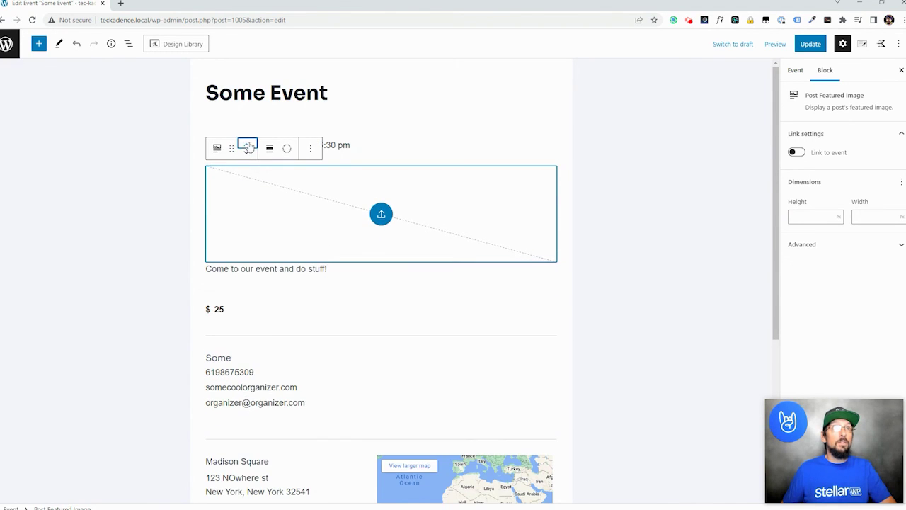
- Choose the #PRODUCTCON speaker photo from the Media Library as Some Event's featured image
click(800, 70)
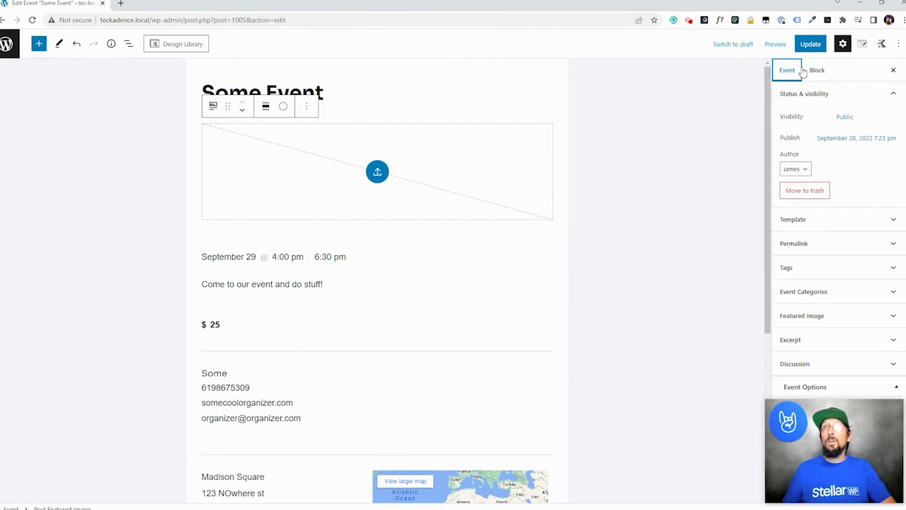
click(824, 312)
click(834, 350)
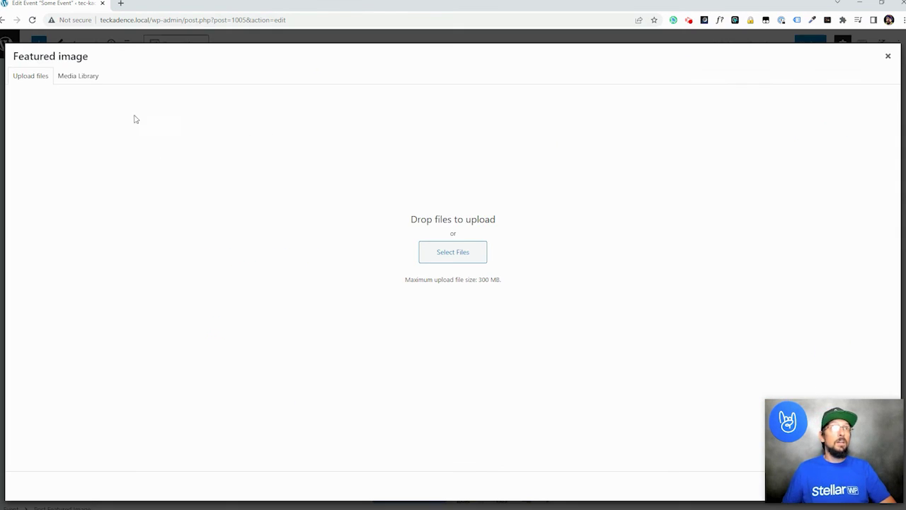
click(77, 76)
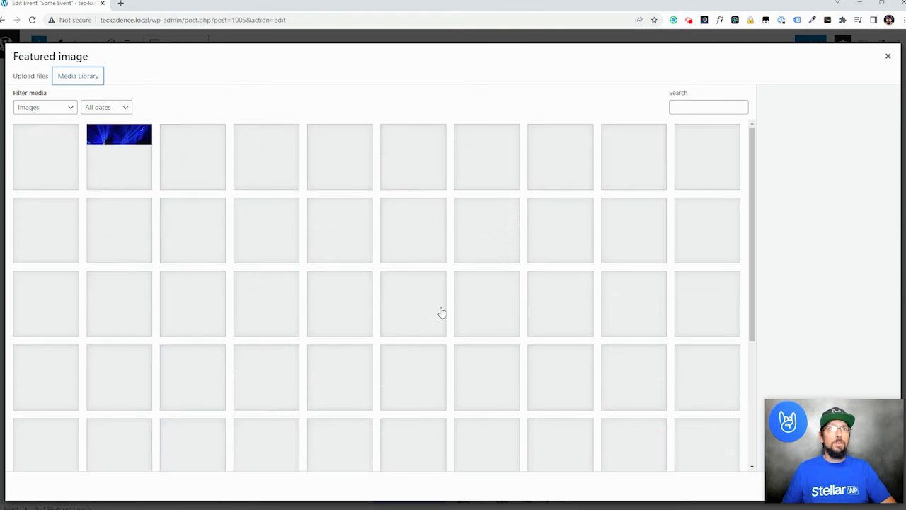
scroll(212, 297, down, 3)
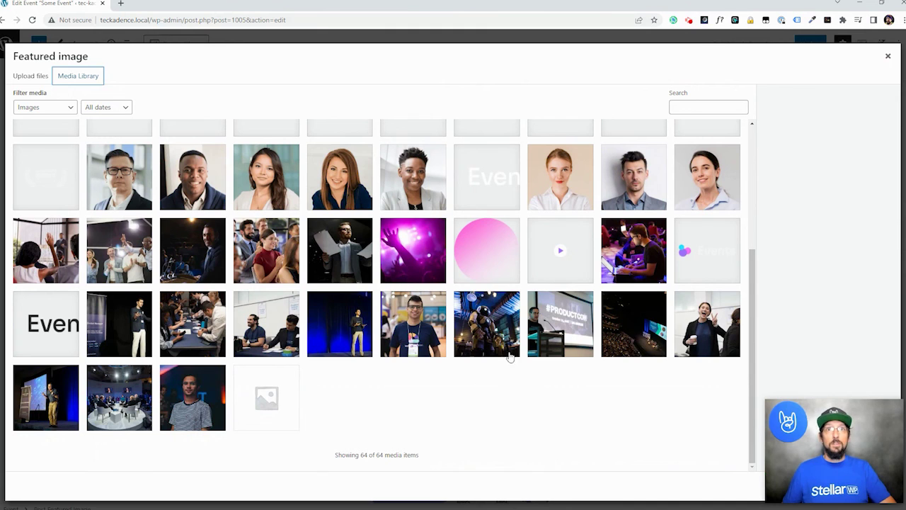
click(562, 331)
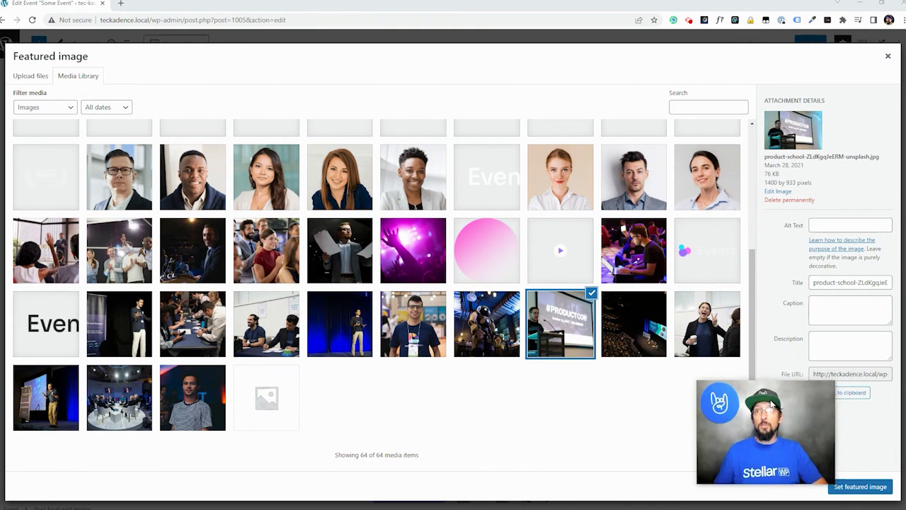
click(860, 486)
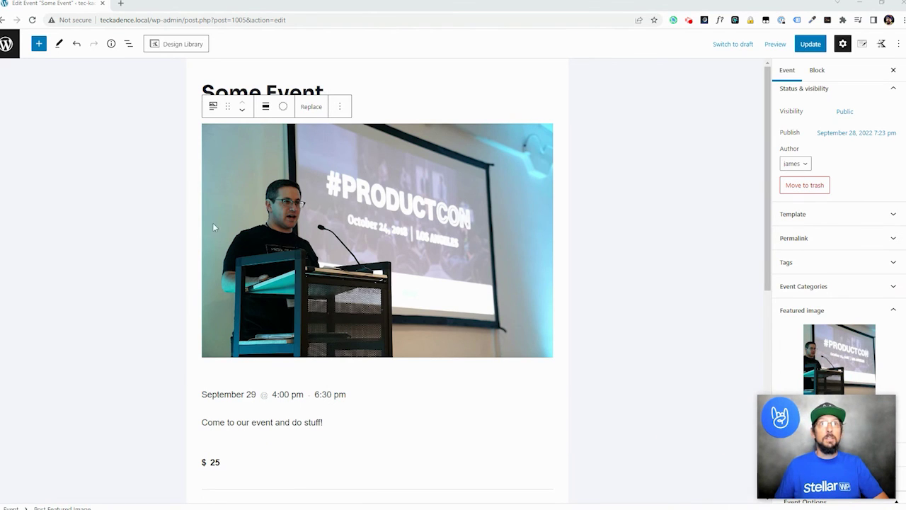
- Update the event, view its live page, then open the upcoming events list from the admin bar
click(811, 44)
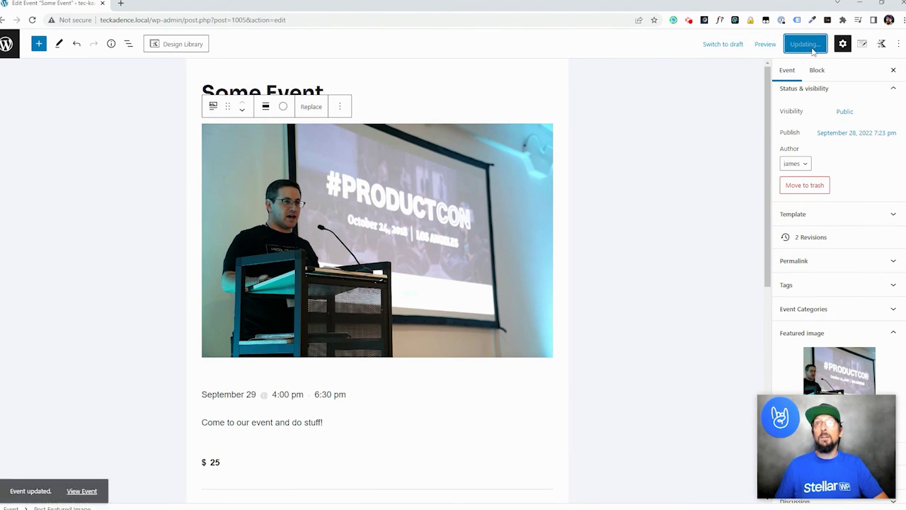
click(82, 484)
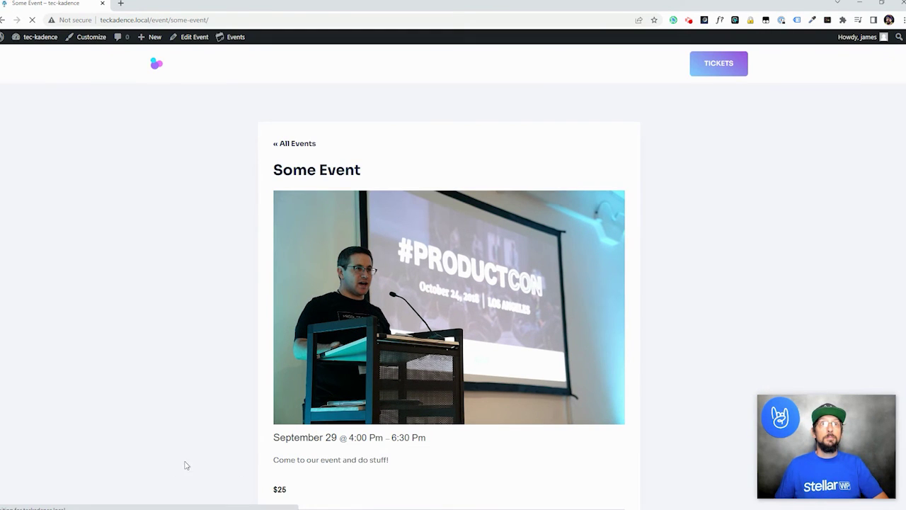
click(156, 63)
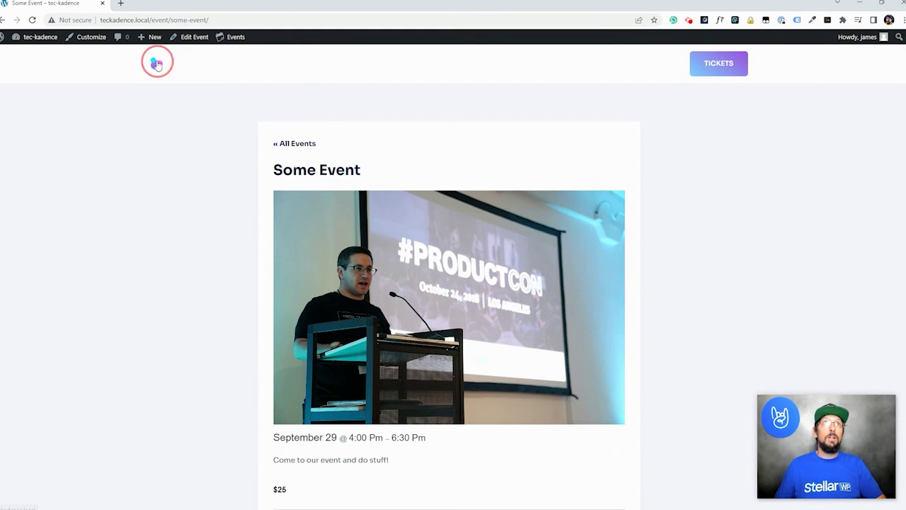
mouse_move(220, 46)
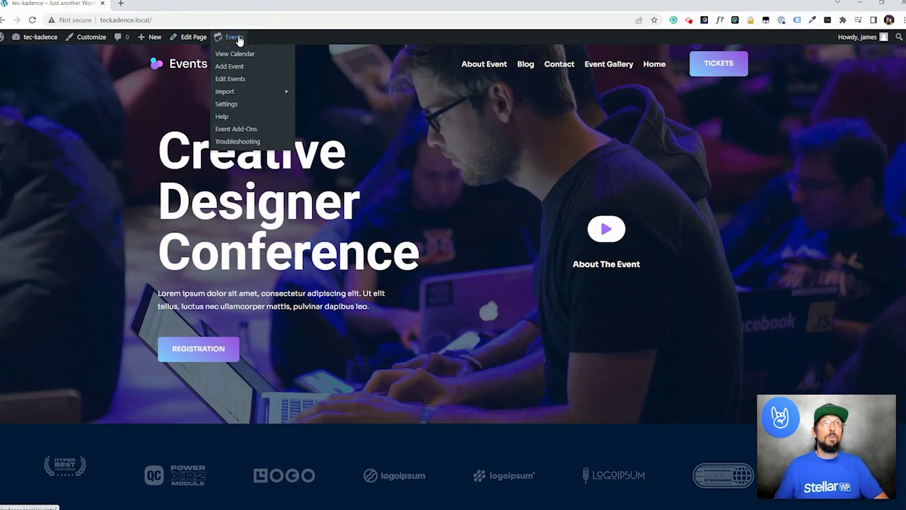
click(234, 37)
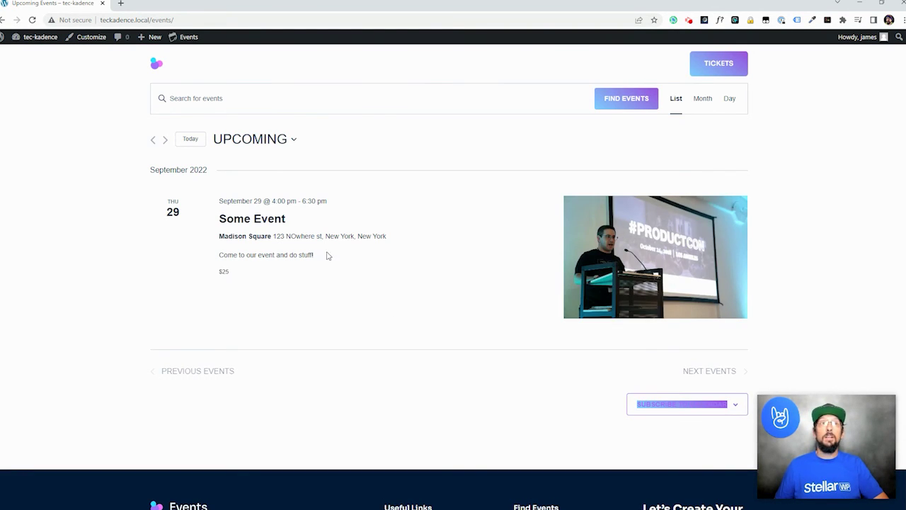
- Check September 29 in the Month calendar, then return to List view and open Some Event's page
click(697, 98)
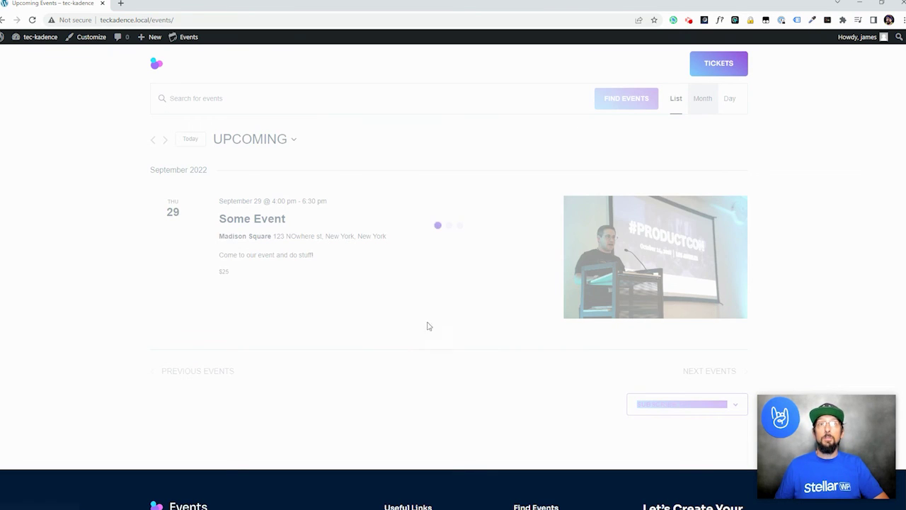
scroll(307, 415, down, 2)
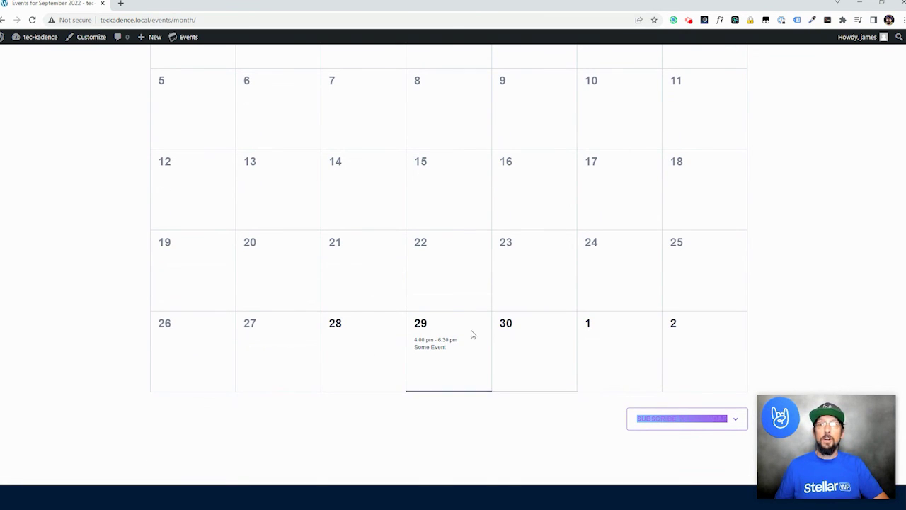
scroll(453, 375, up, 5)
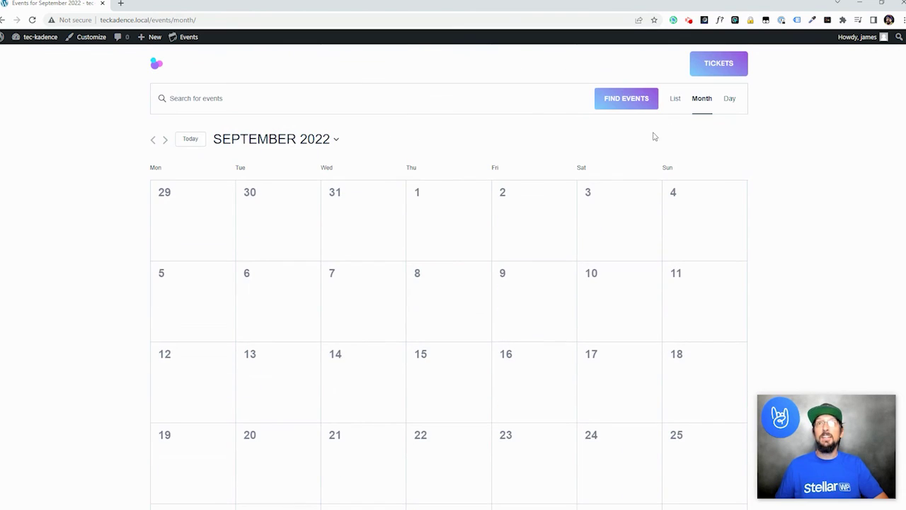
click(674, 99)
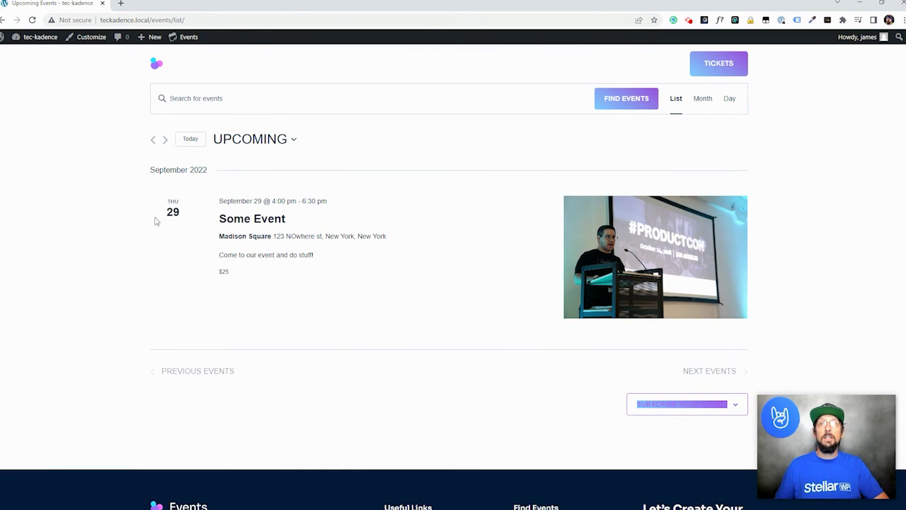
click(608, 249)
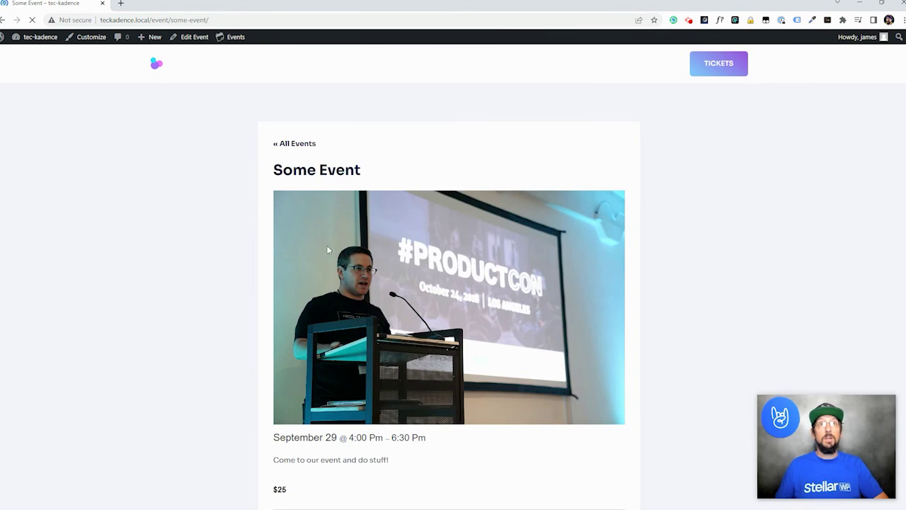
scroll(436, 245, down, 2)
scroll(436, 245, down, 3)
scroll(453, 212, up, 4)
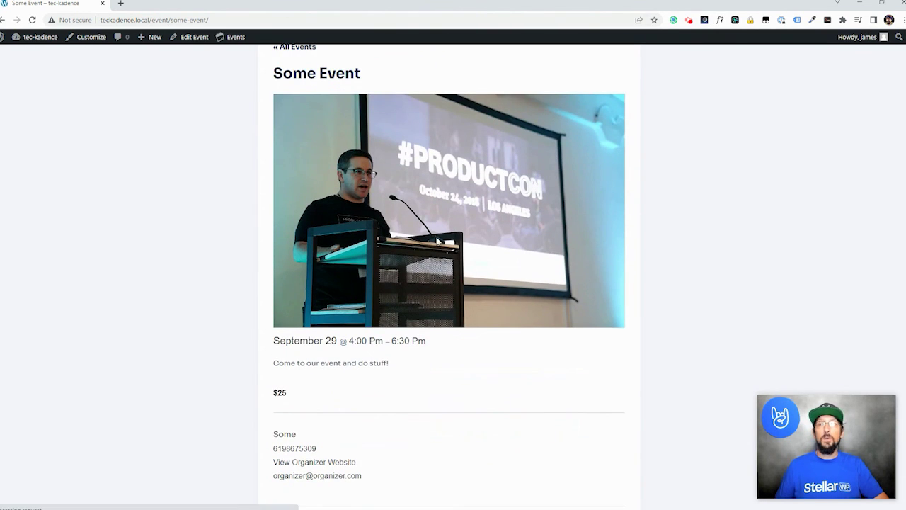
scroll(318, 291, up, 2)
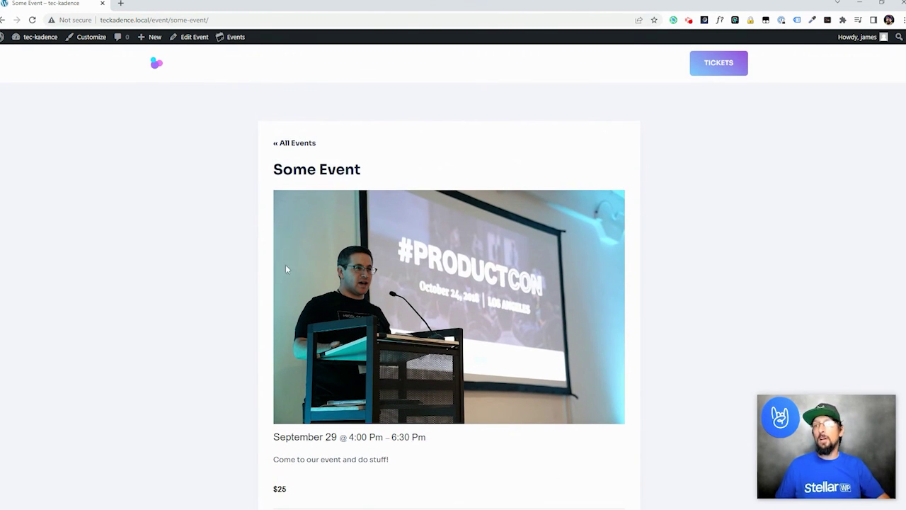
scroll(286, 269, down, 4)
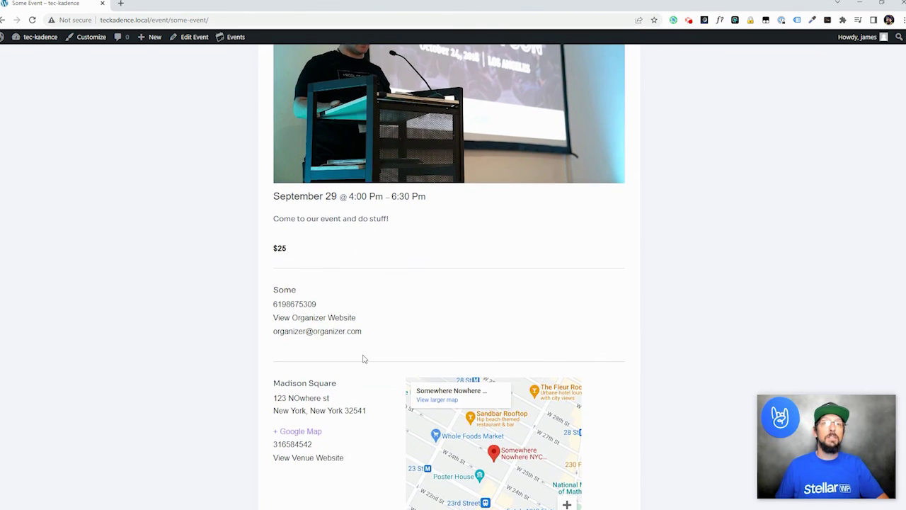
scroll(362, 359, down, 2)
scroll(362, 359, up, 2)
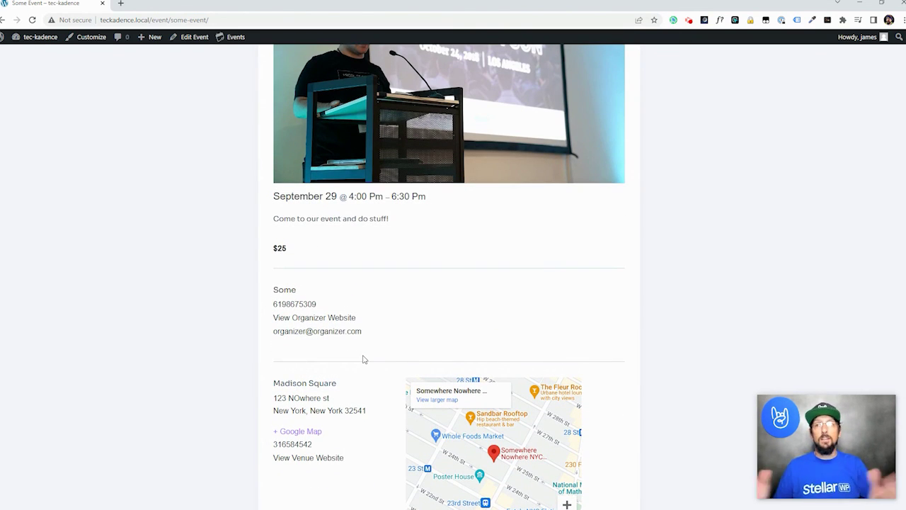